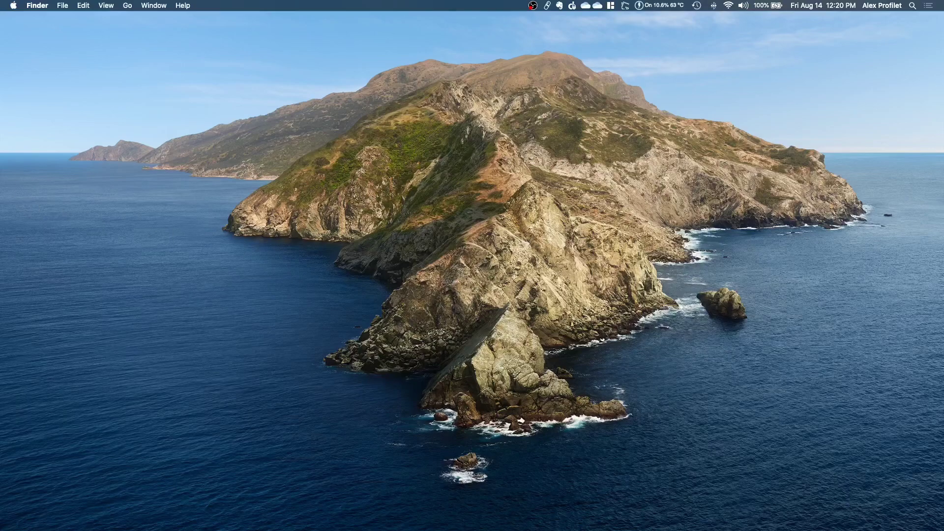
# - In the General channel's Files, create a new Word document named 'word doc'
pyautogui.press('super+Tab')
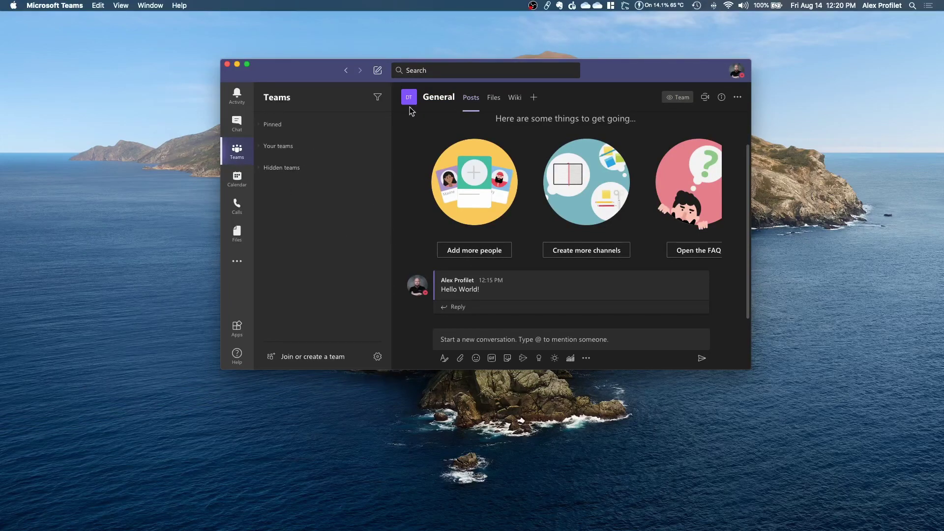
pyautogui.moveTo(411, 103)
pyautogui.moveTo(489, 281)
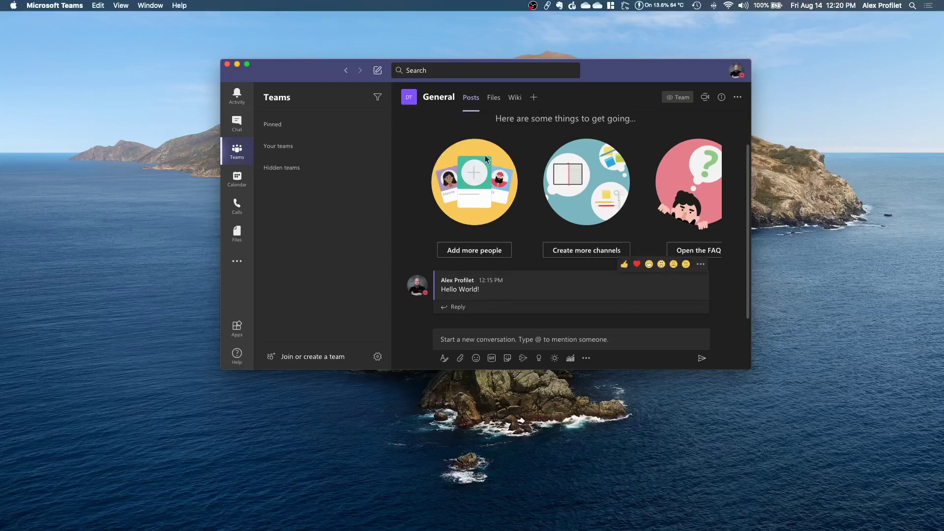
pyautogui.click(499, 105)
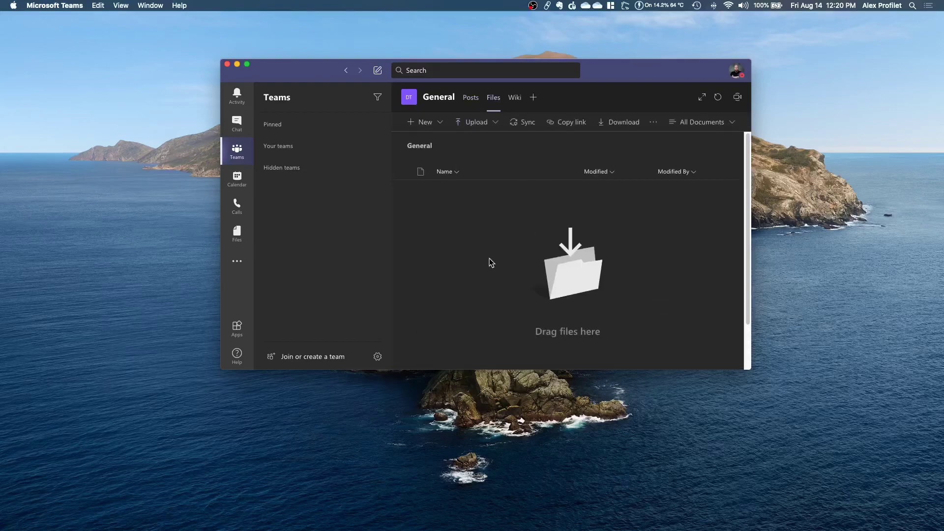
pyautogui.click(427, 124)
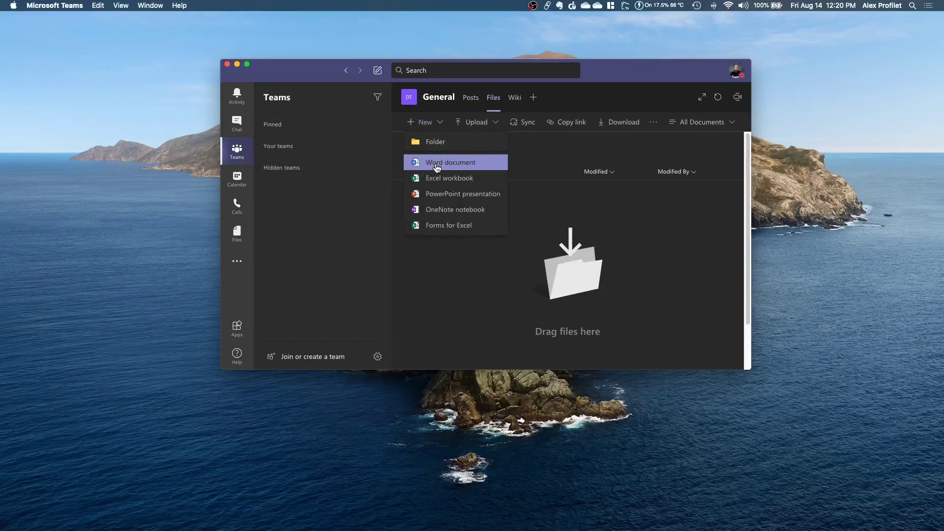
pyautogui.click(438, 163)
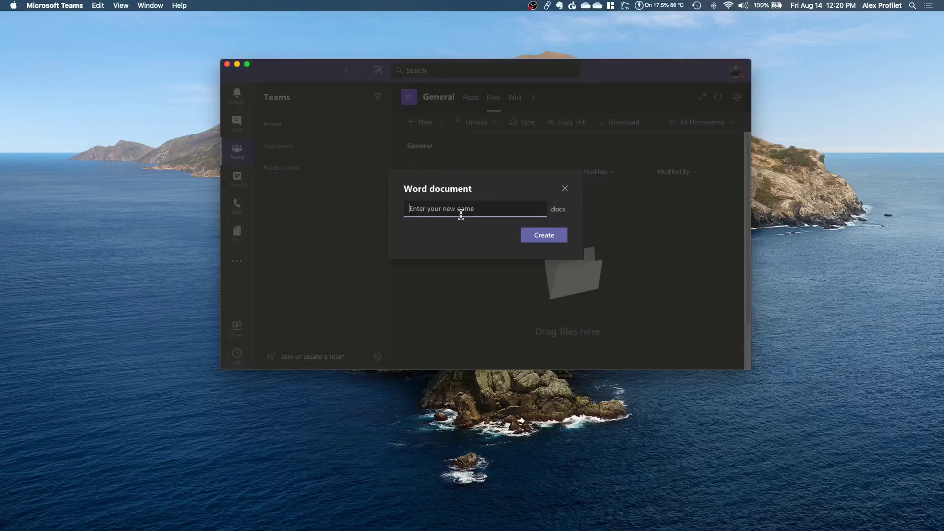
pyautogui.write('word doc')
pyautogui.press('Return')
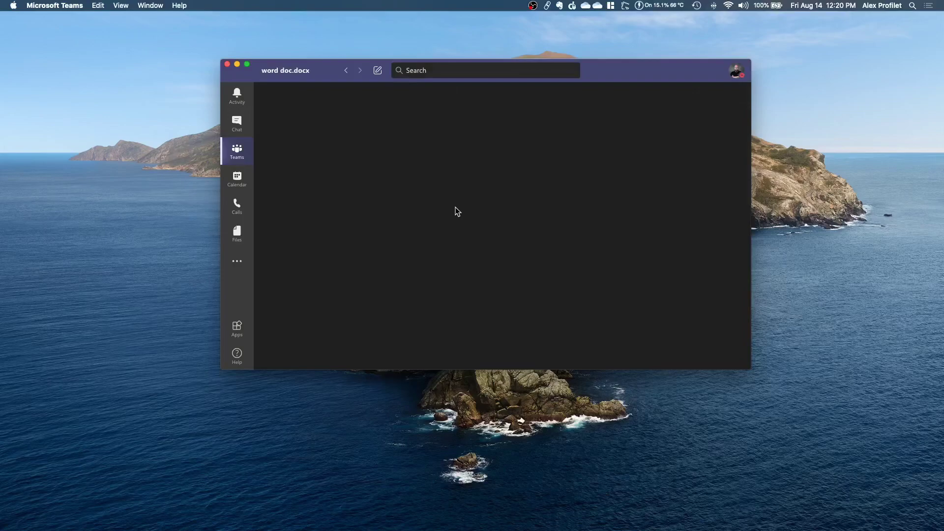
# - Close the open document and start OneDrive sync of the General channel's files
pyautogui.click(346, 71)
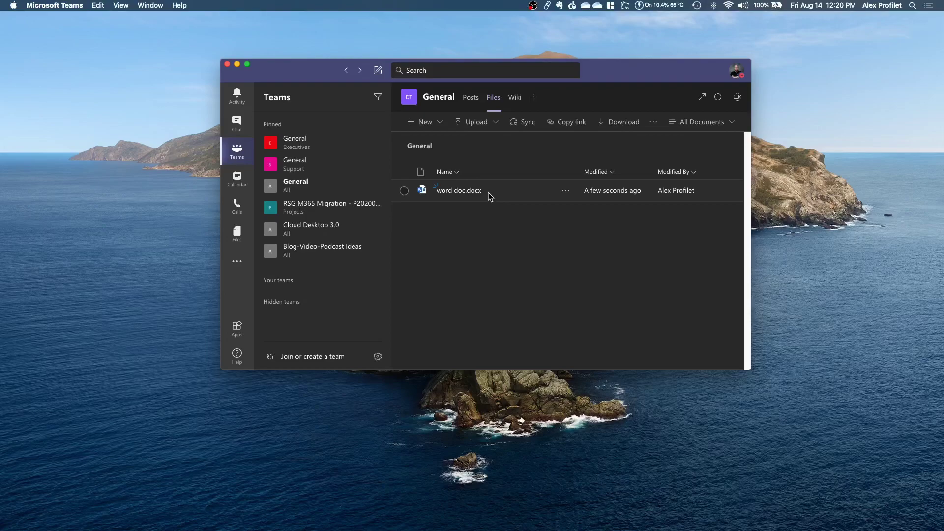
pyautogui.click(526, 128)
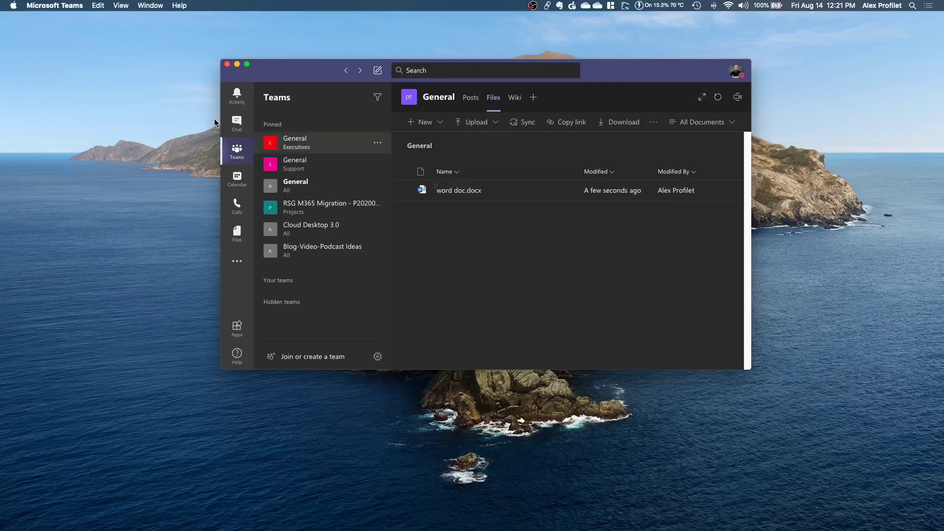
# - Open a new Finder window, briefly view Downloads, then go to the home folder
pyautogui.press('super+Tab')
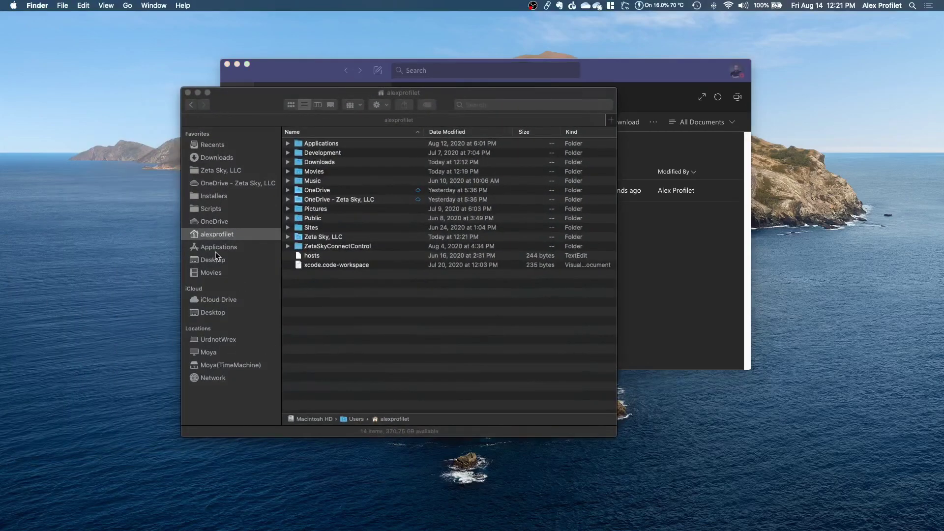
pyautogui.click(218, 239)
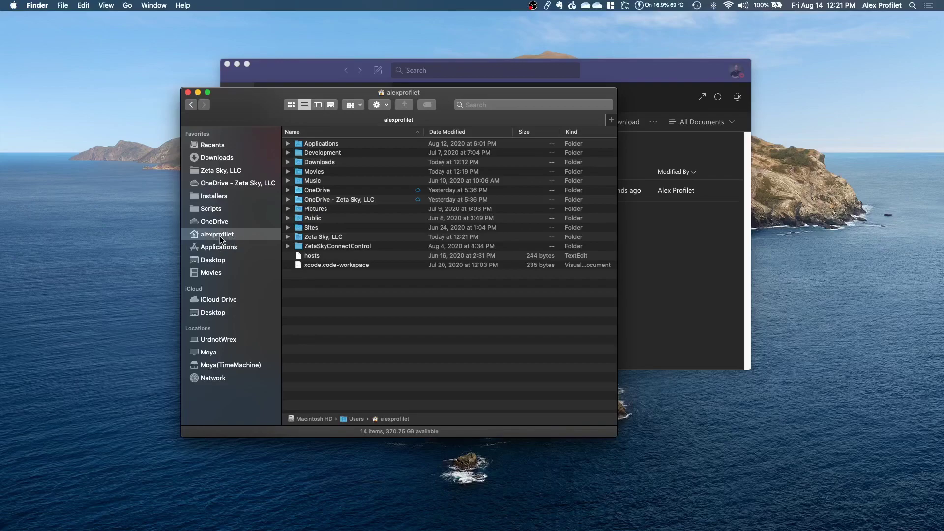
pyautogui.click(127, 6)
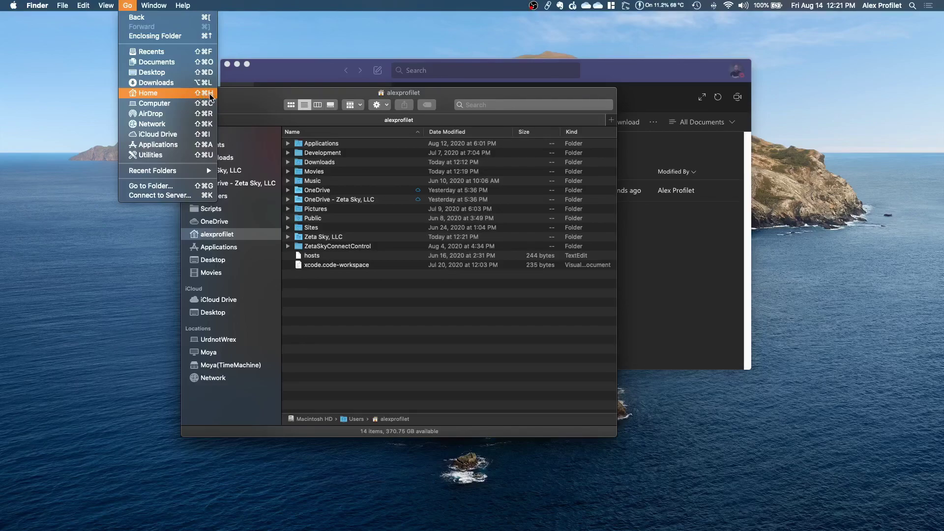
pyautogui.click(209, 94)
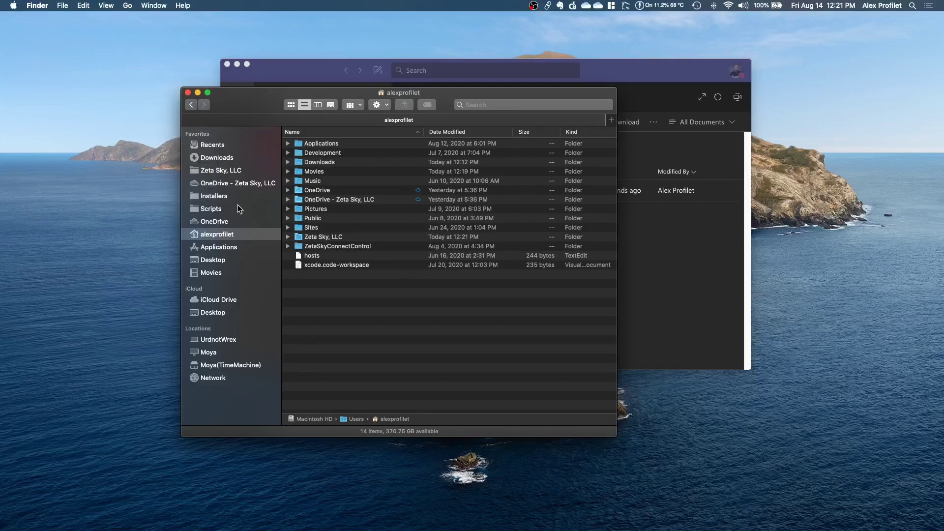
pyautogui.click(219, 159)
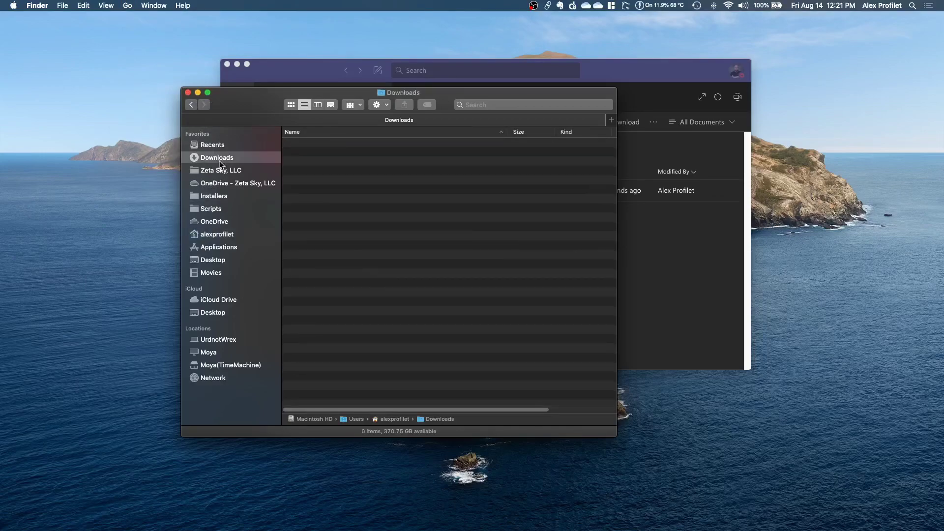
pyautogui.click(128, 5)
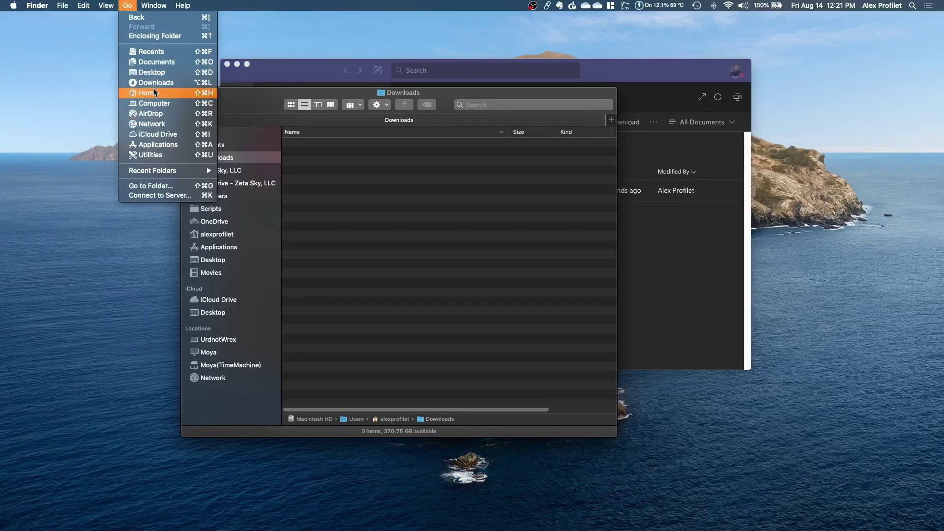
pyautogui.click(154, 90)
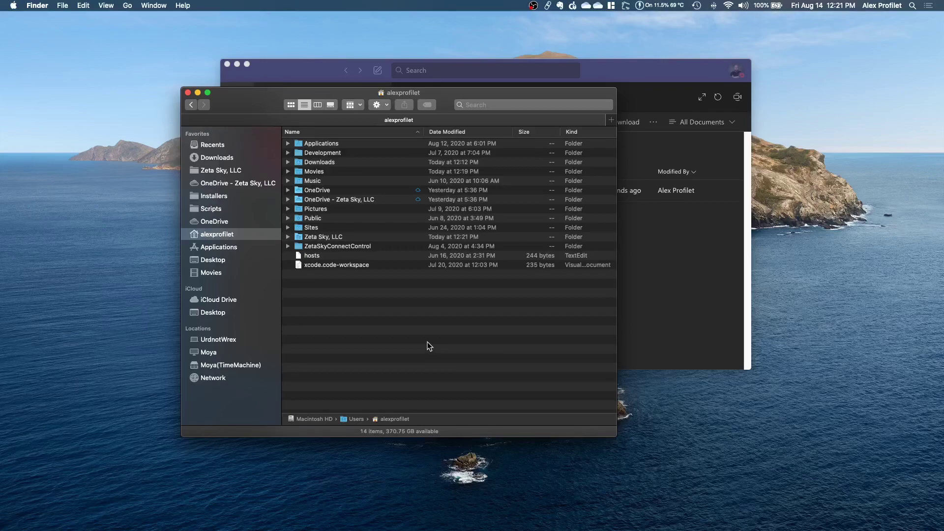
# - Select the OneDrive - Zeta Sky, LLC folder, then the Zeta Sky, LLC folder in the home list
pyautogui.click(324, 190)
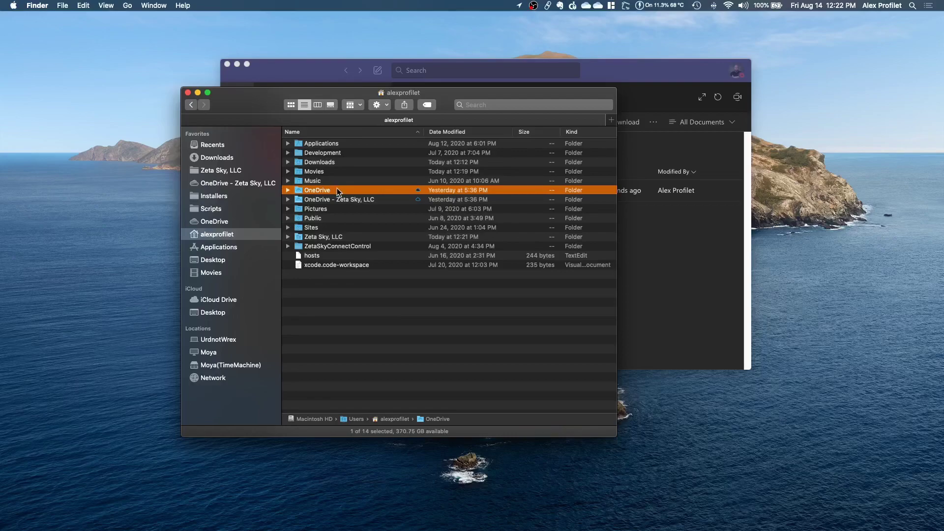
pyautogui.click(331, 201)
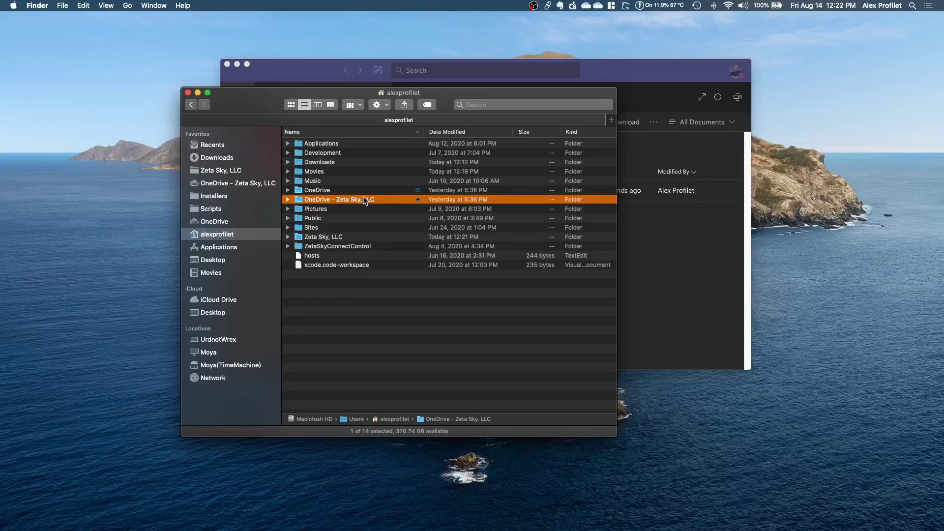
pyautogui.click(335, 238)
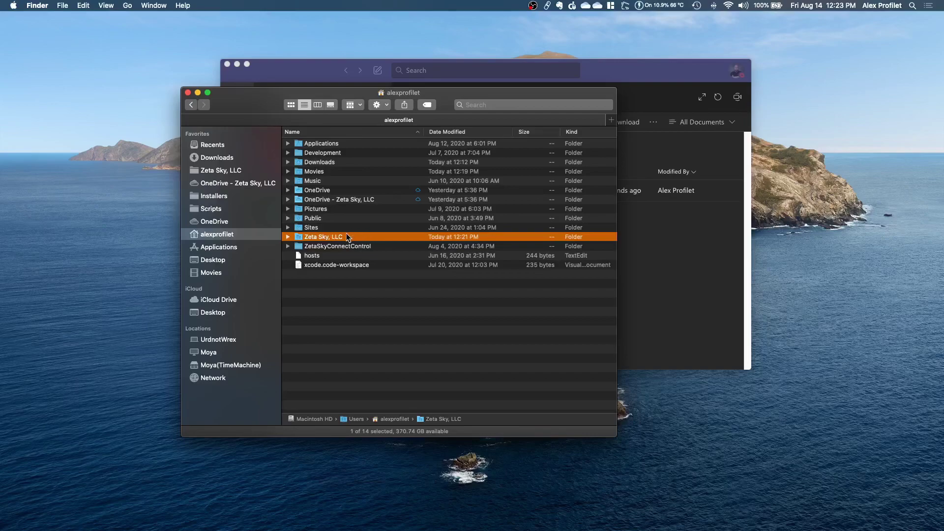
# - Open Zeta Sky, LLC, then Demo Team 2 - General, and select word doc.docx
pyautogui.doubleClick(343, 236)
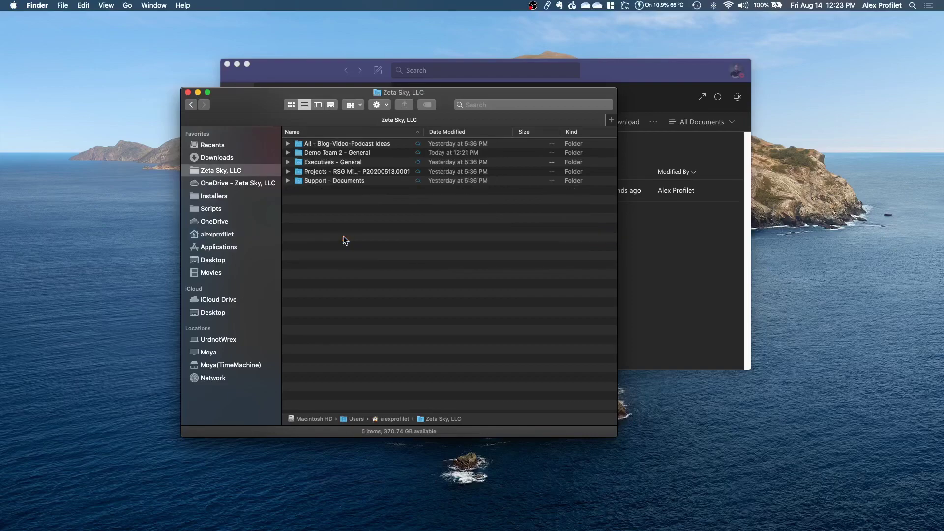
pyautogui.click(330, 153)
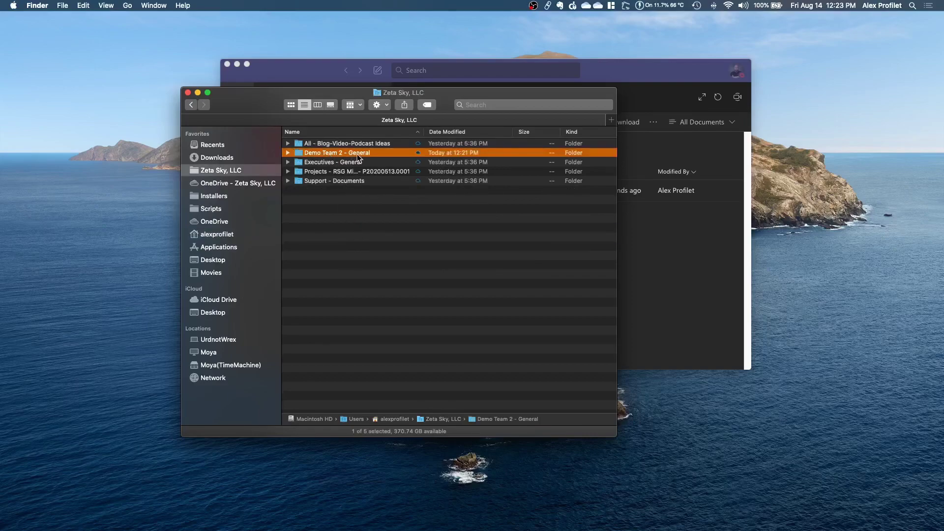
pyautogui.click(308, 71)
pyautogui.moveTo(413, 101)
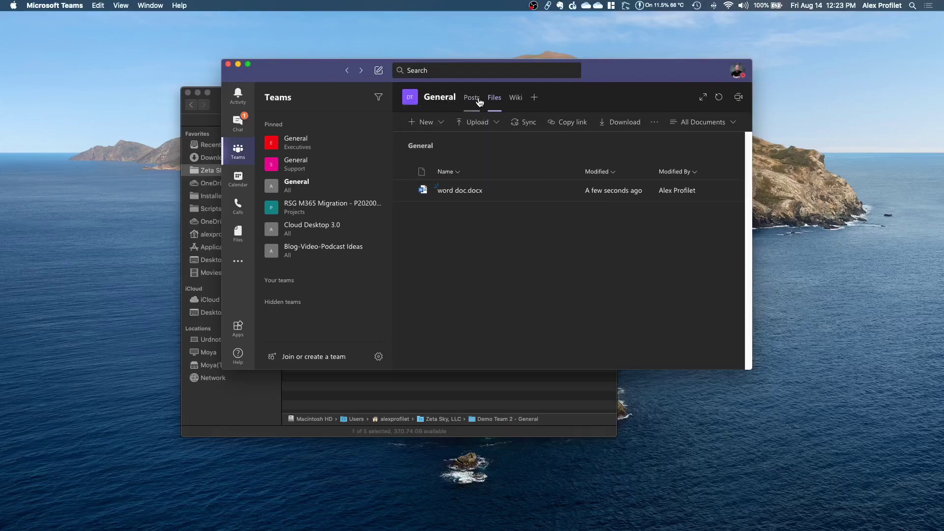
pyautogui.click(423, 387)
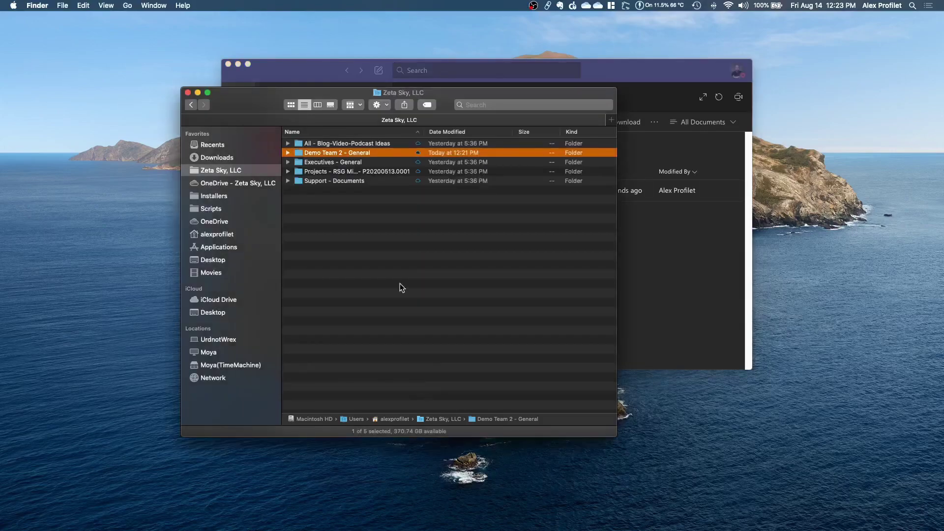
pyautogui.doubleClick(364, 152)
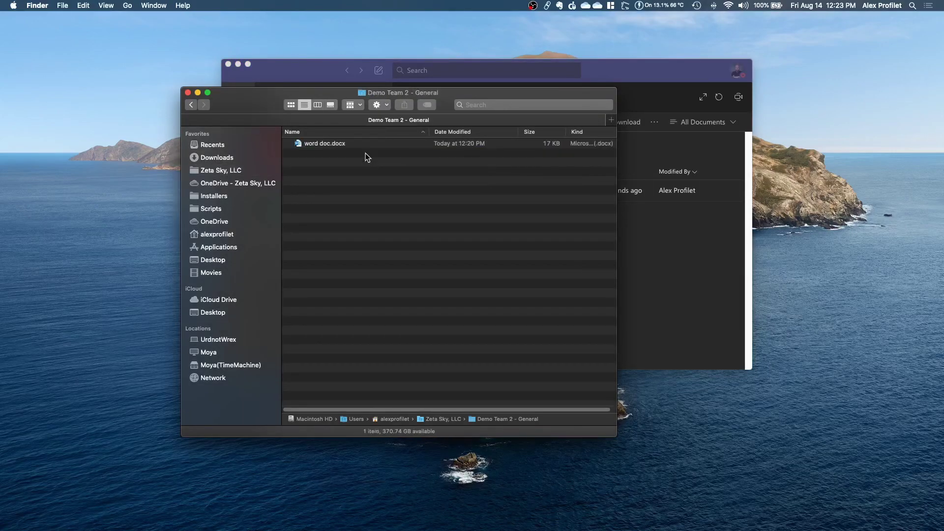
pyautogui.click(319, 147)
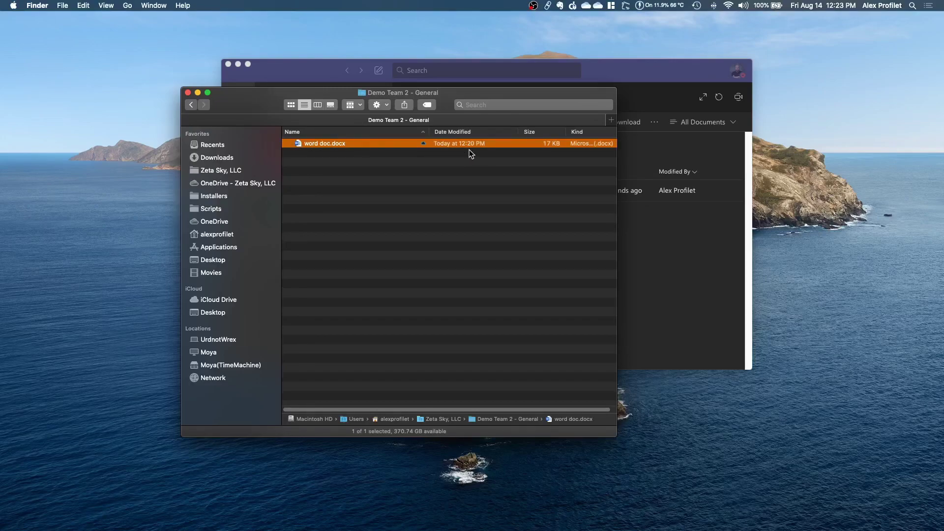
# - Open word doc.docx in Word, type 'this from word in macos, not teams', and close it
pyautogui.doubleClick(366, 145)
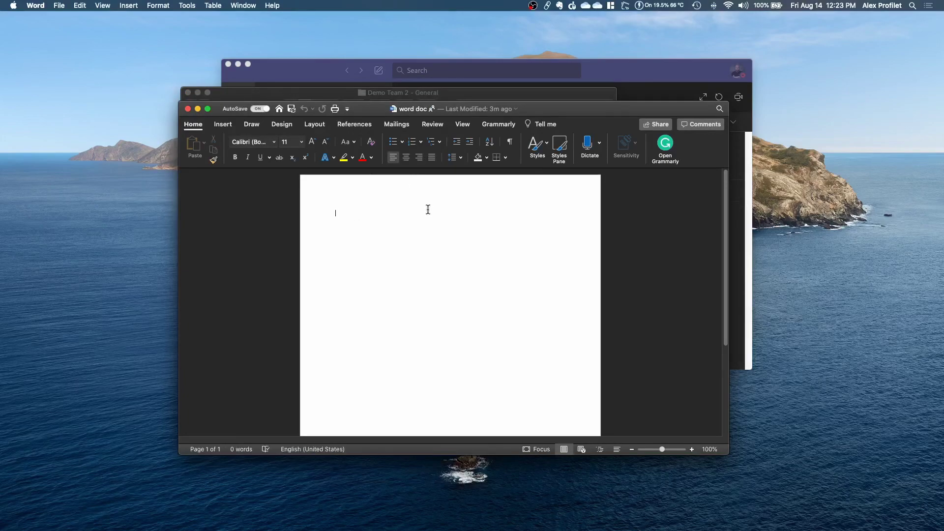
pyautogui.write('this from word')
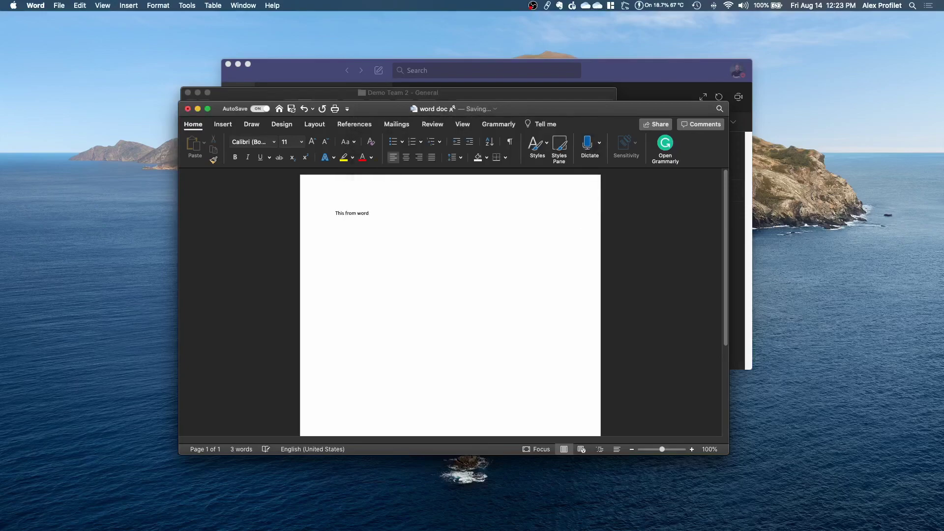
pyautogui.write(' in macos, not teams')
pyautogui.click(187, 110)
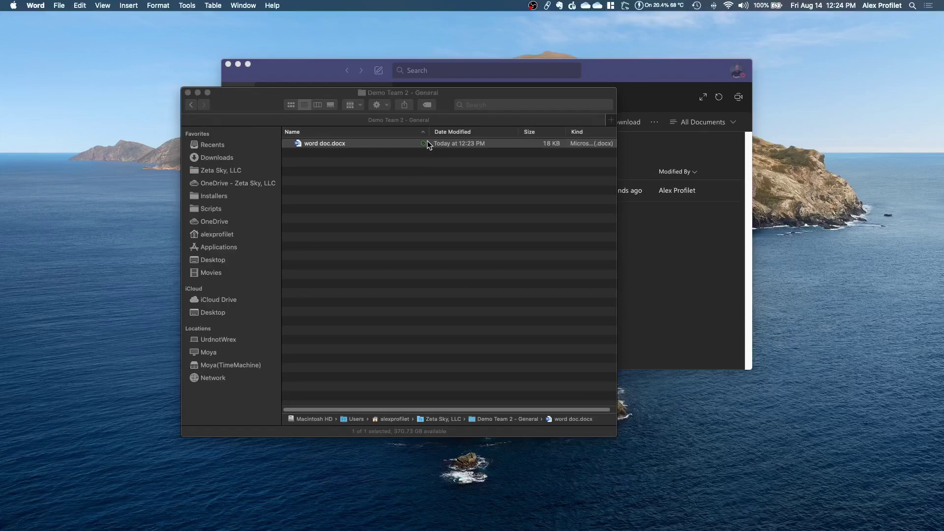
pyautogui.click(609, 71)
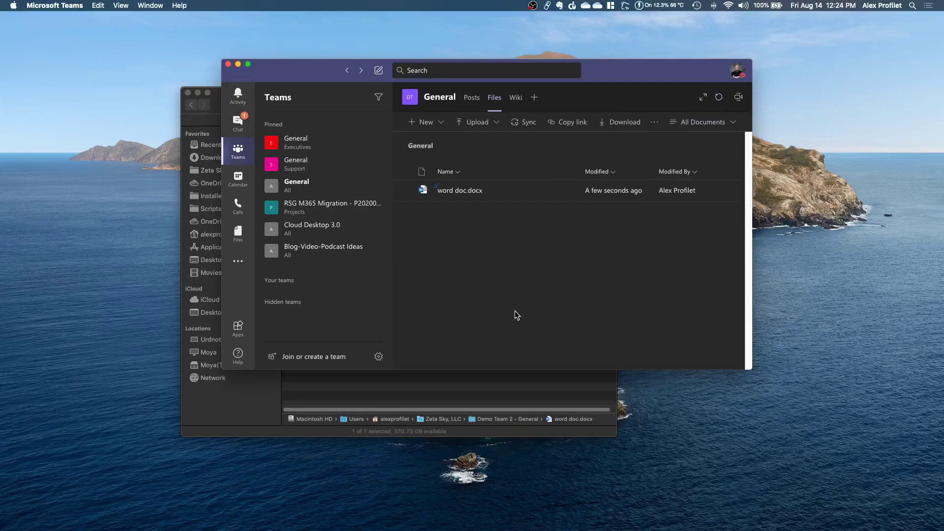
pyautogui.click(716, 100)
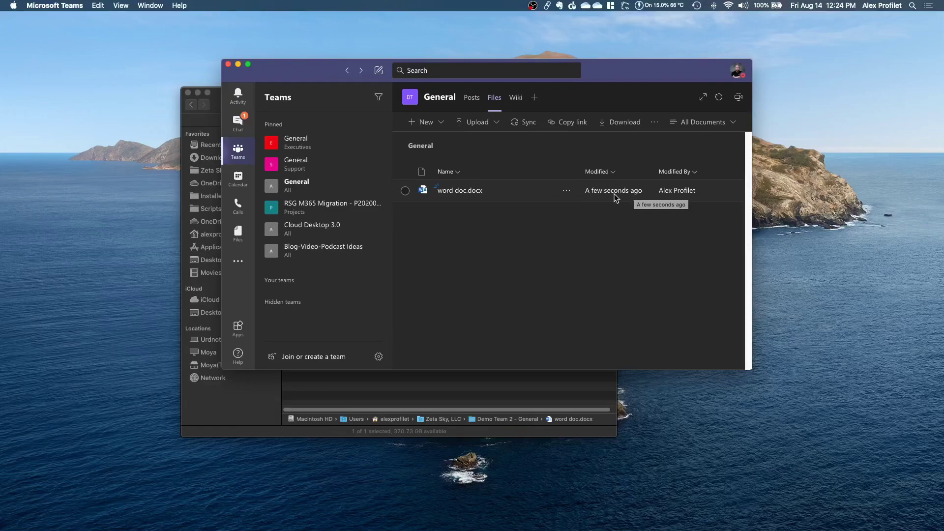
pyautogui.click(473, 193)
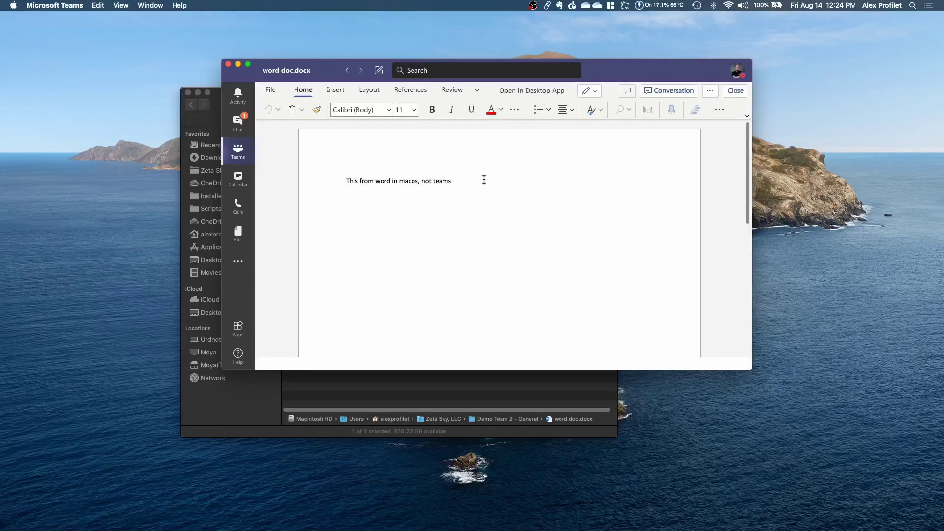
pyautogui.click(450, 180)
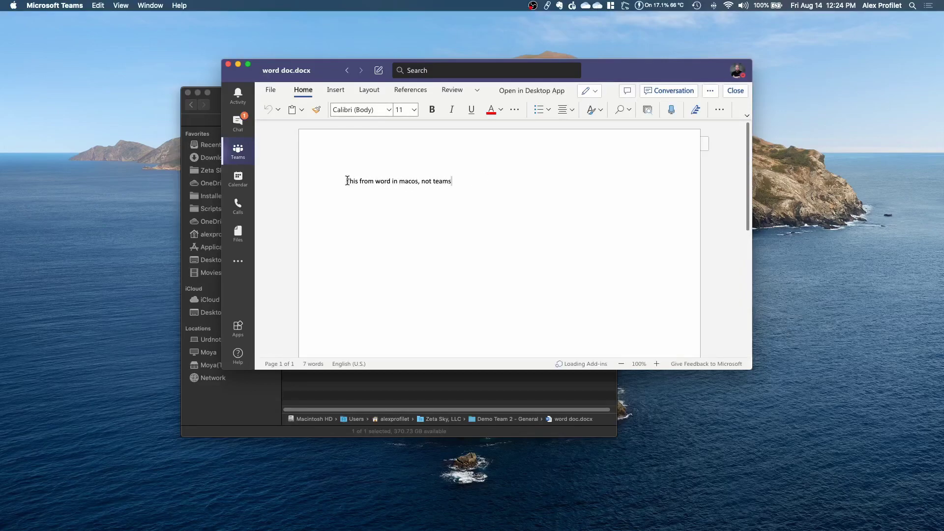
pyautogui.click(450, 382)
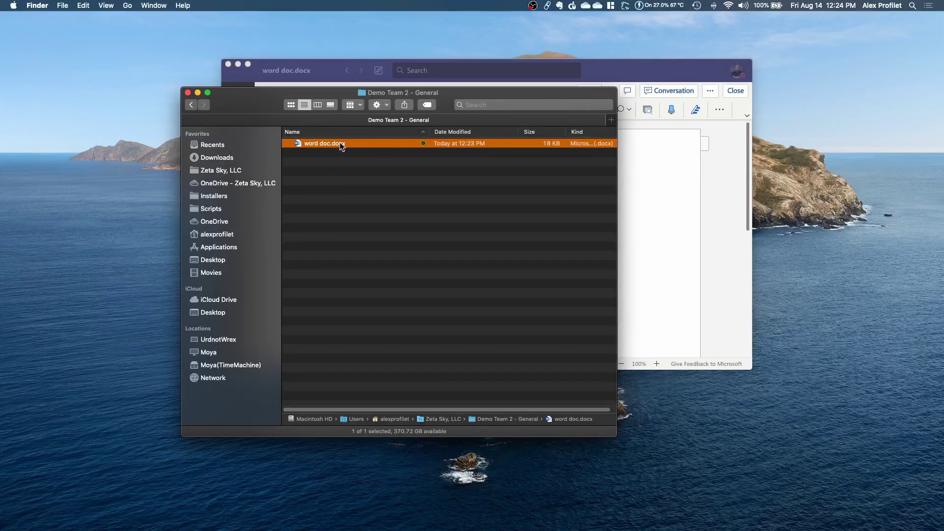
pyautogui.click(350, 74)
pyautogui.click(348, 74)
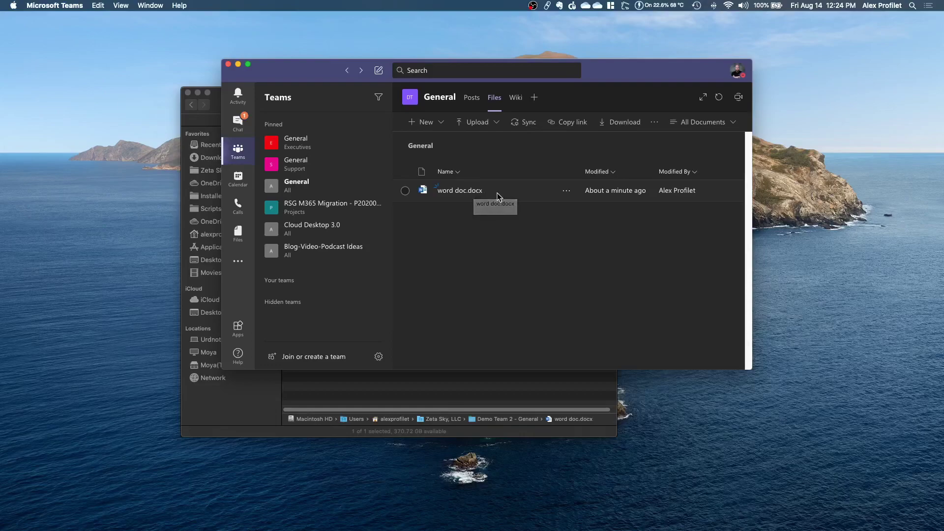
pyautogui.click(419, 389)
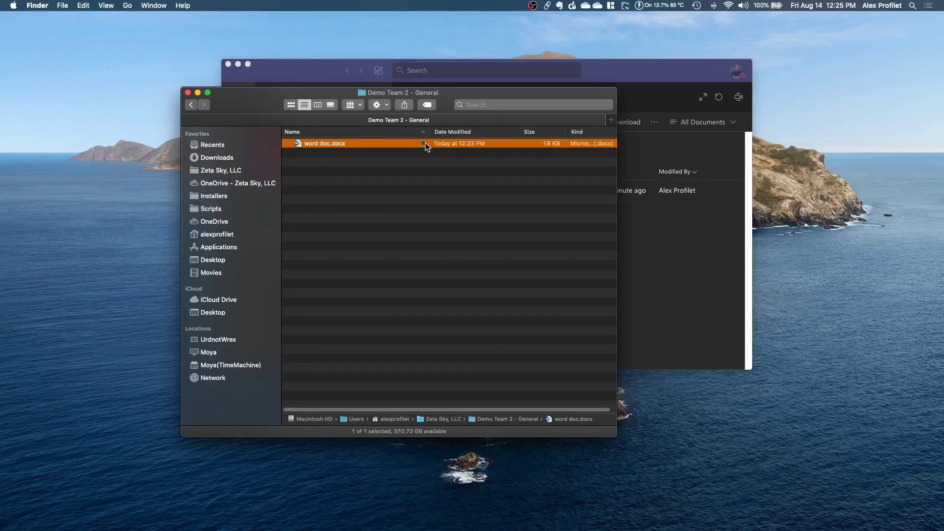
# - Set word doc.docx to Always Keep on This Device, then deselect it
pyautogui.moveTo(424, 144)
pyautogui.rightClick(412, 144)
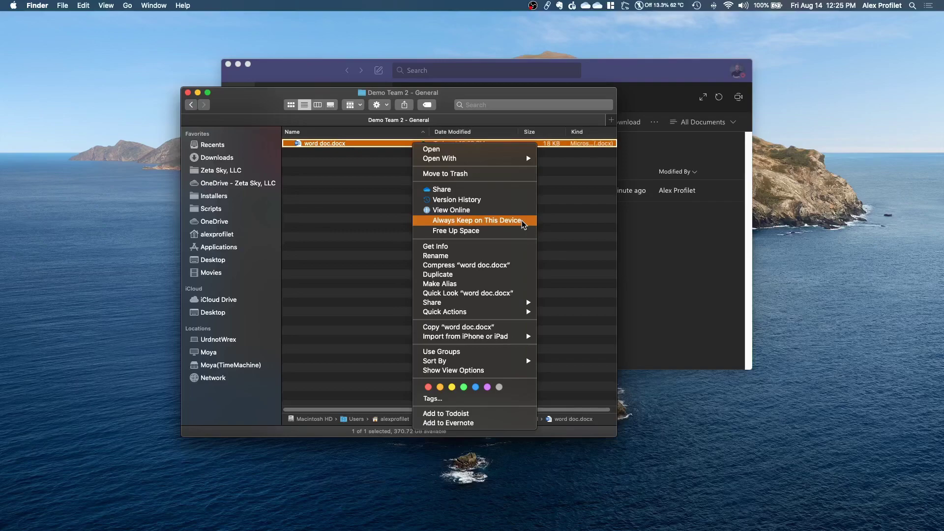
pyautogui.click(523, 225)
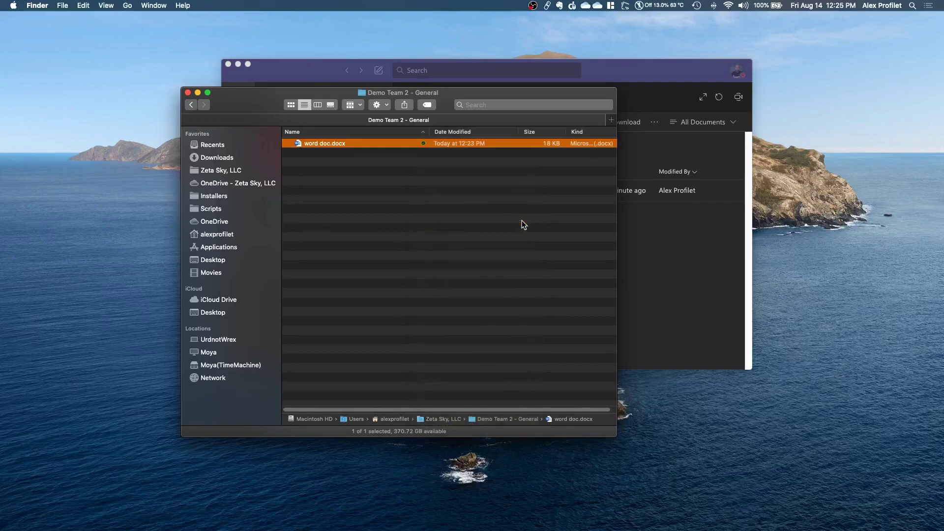
pyautogui.click(521, 222)
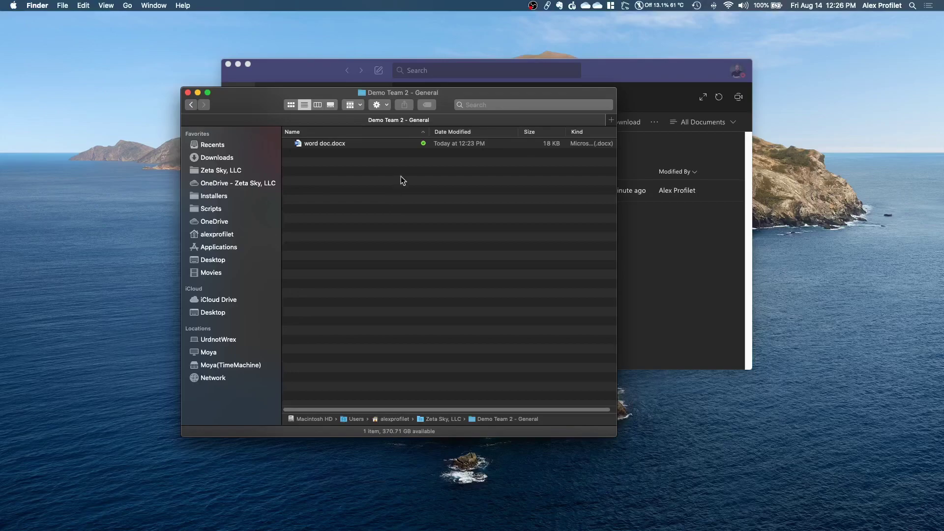
# - Use Free Up Space on word doc.docx to make it online-only
pyautogui.rightClick(418, 145)
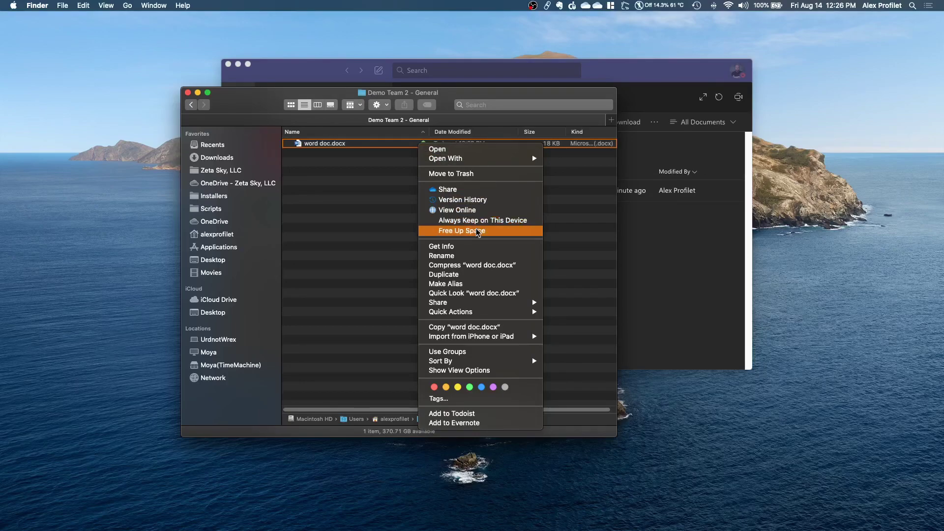
pyautogui.click(474, 231)
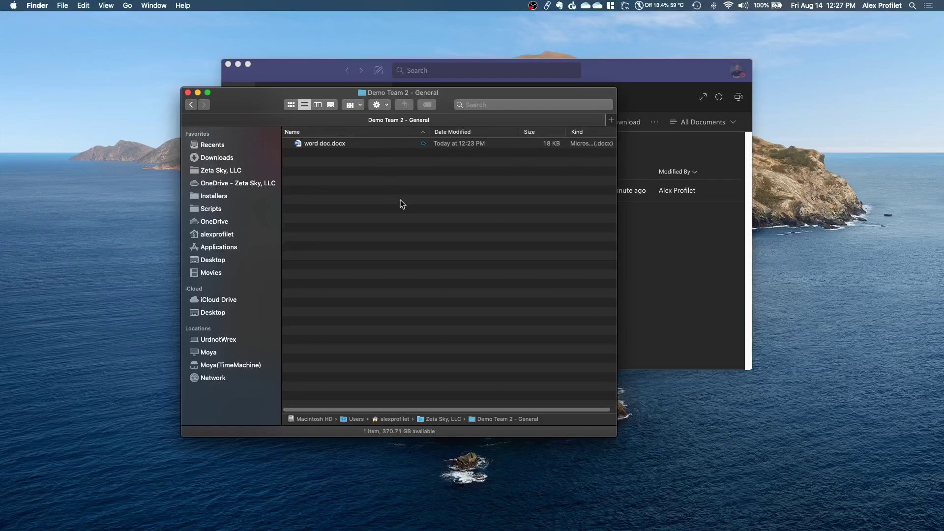
# - Open the OneDrive Share dialog for word doc.docx from Finder and move it to screen centre
pyautogui.click(323, 145)
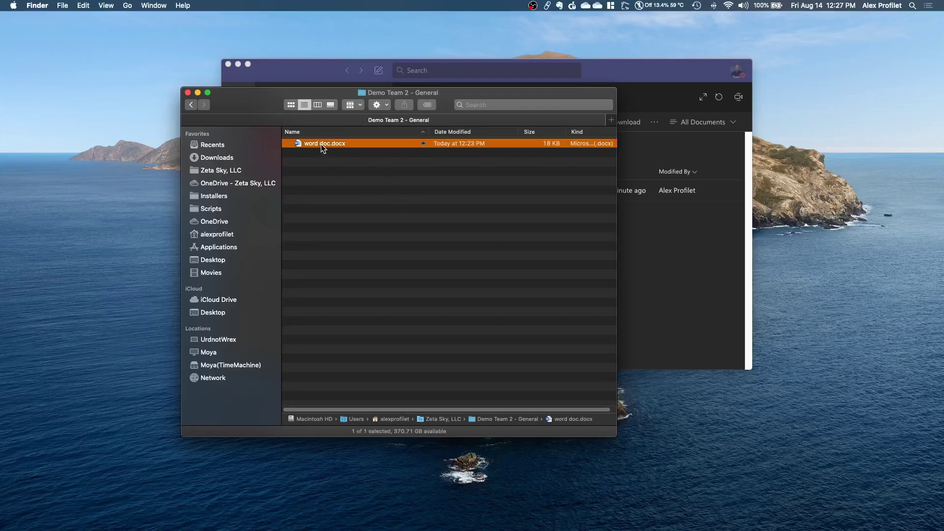
pyautogui.click(642, 87)
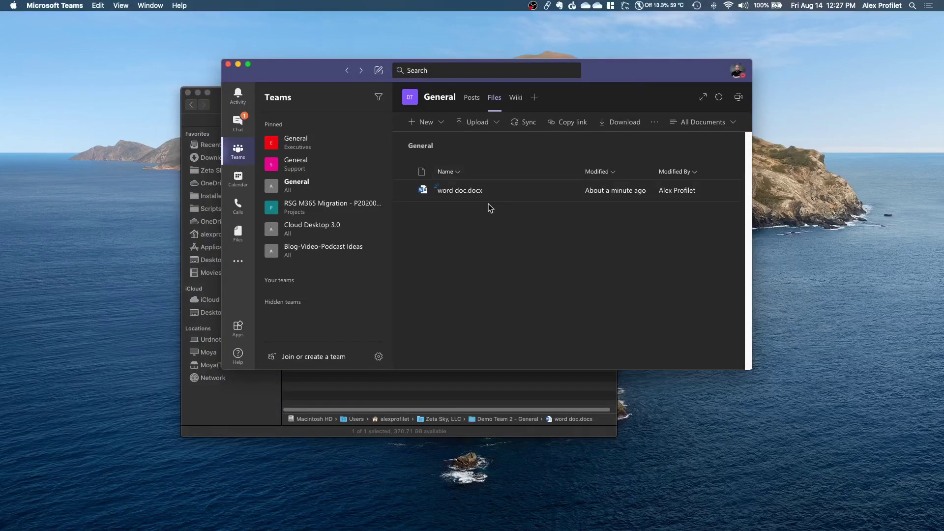
pyautogui.moveTo(568, 195)
pyautogui.click(415, 396)
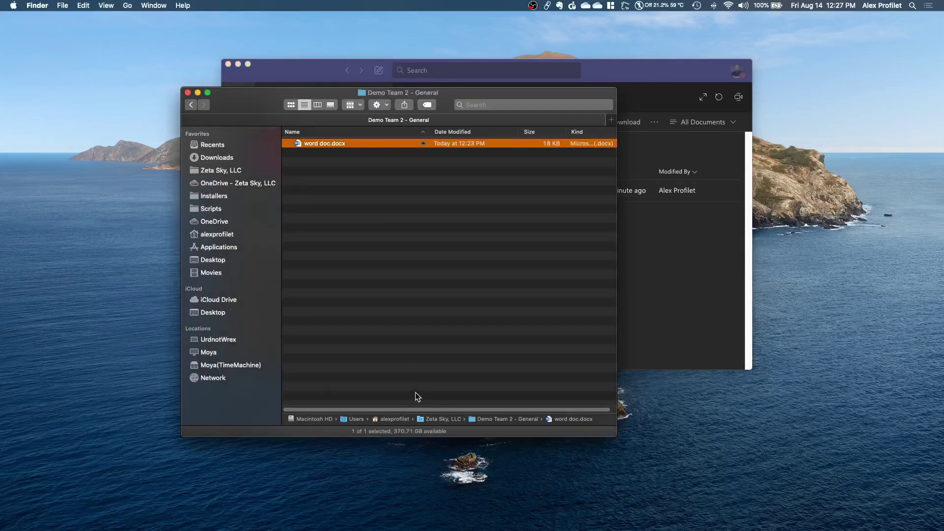
pyautogui.rightClick(382, 150)
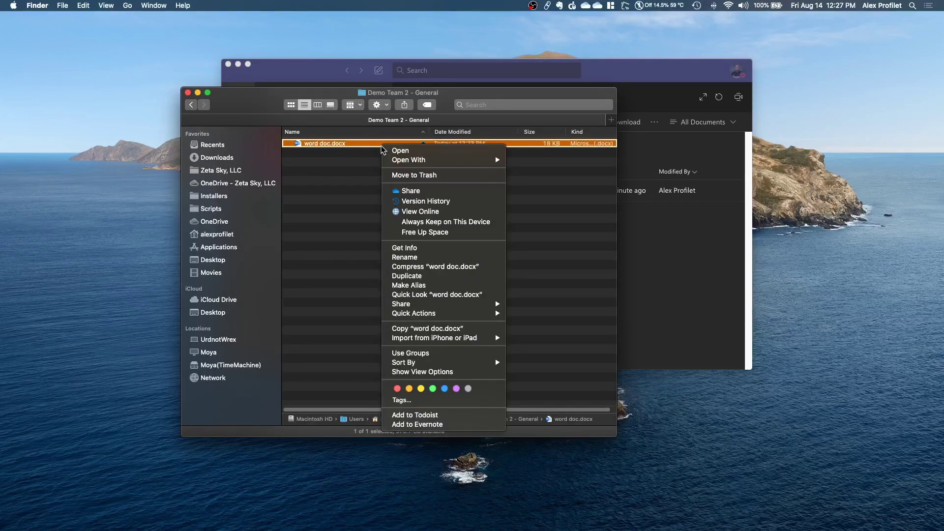
pyautogui.click(438, 190)
pyautogui.moveTo(269, 238); pyautogui.dragTo(484, 161)
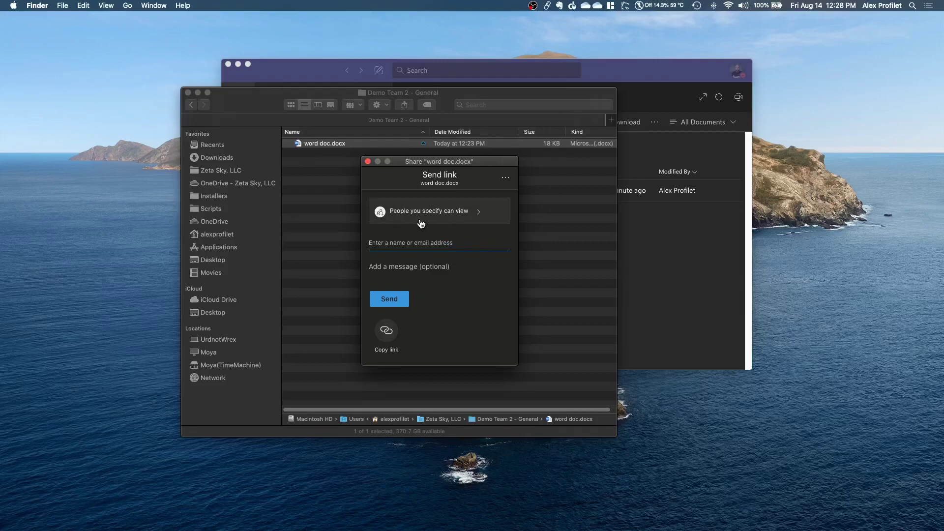
# - Keep the link set to Specific people and add a suggested colleague as recipient
pyautogui.click(446, 214)
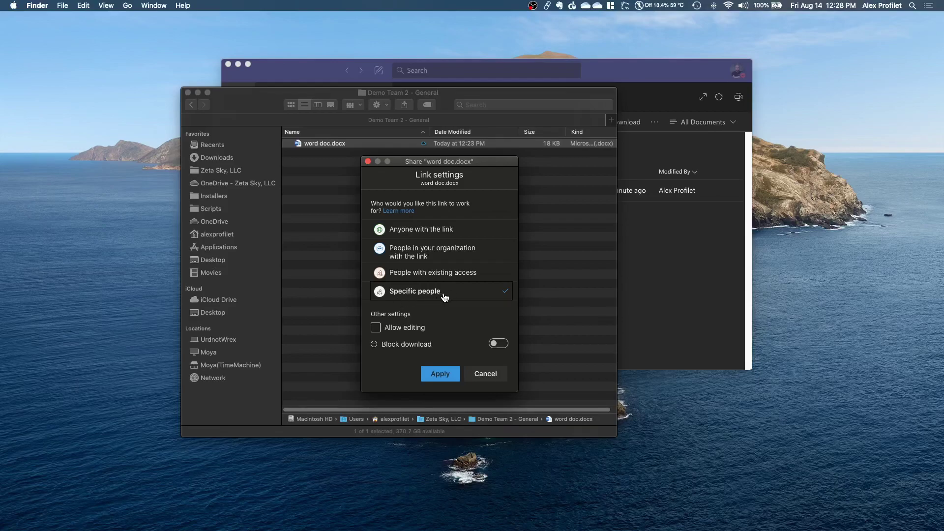
pyautogui.click(484, 373)
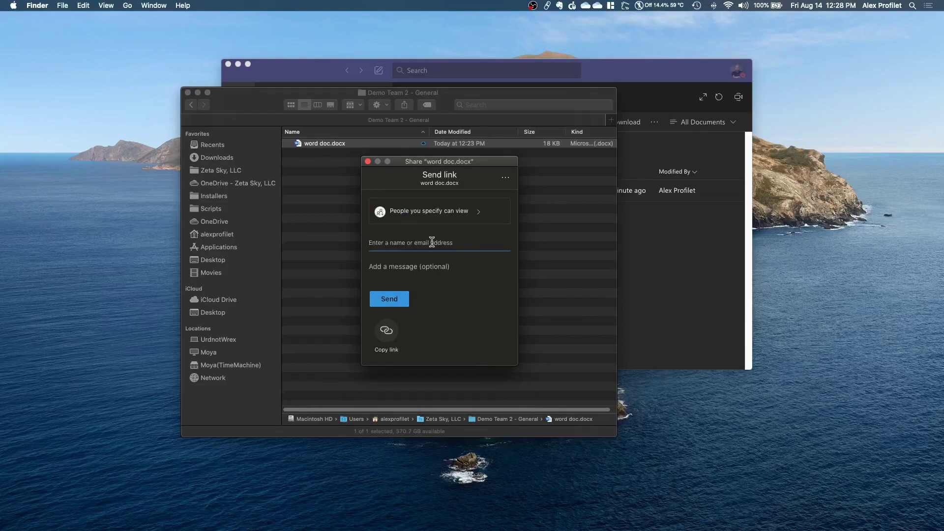
pyautogui.write('olivier')
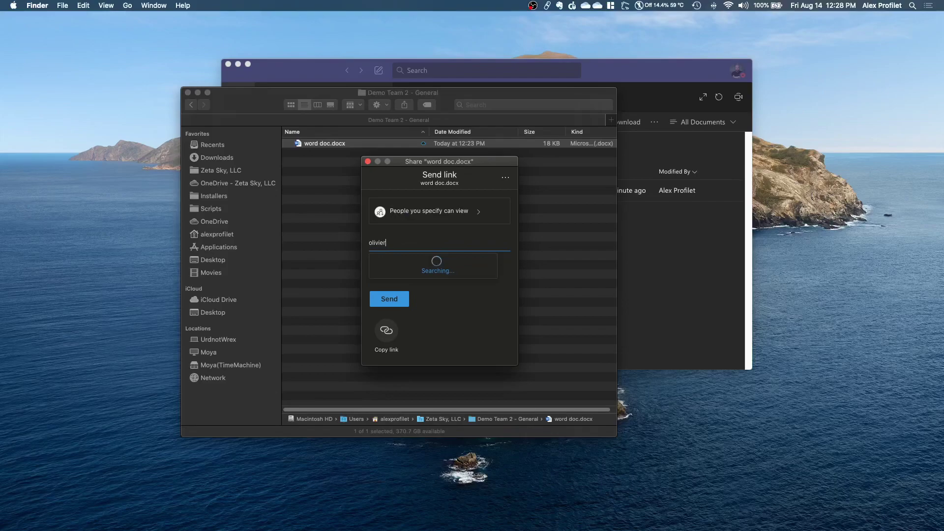
pyautogui.click(441, 270)
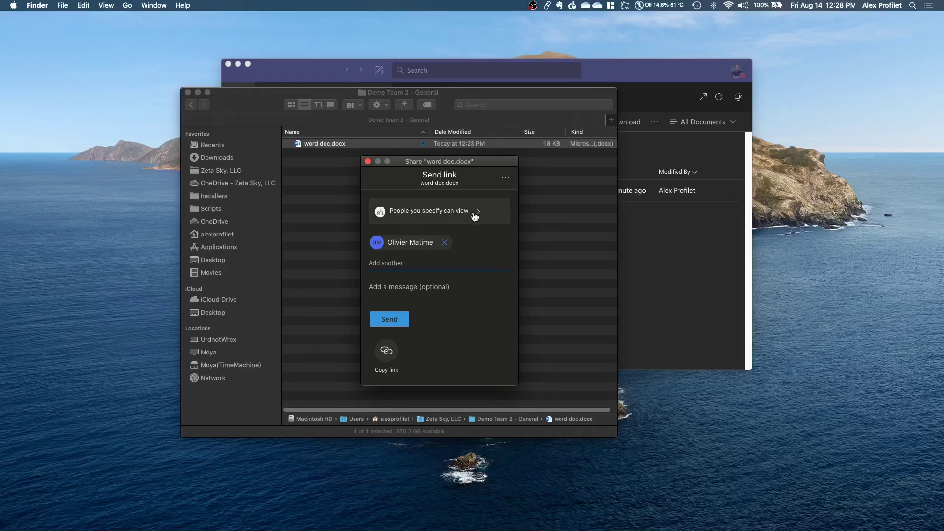
# - Remove the added recipient and reopen link settings, leaving Allow editing off
pyautogui.click(444, 242)
pyautogui.click(461, 212)
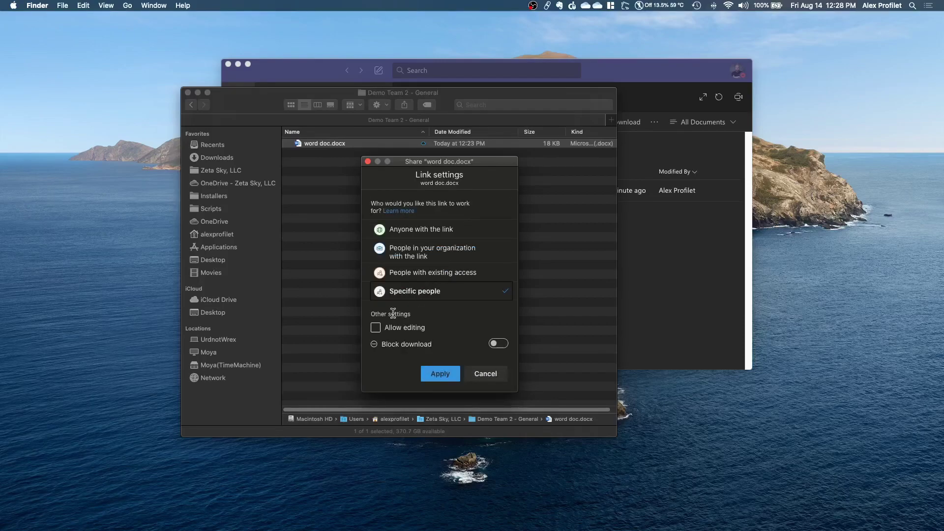
pyautogui.click(376, 328)
pyautogui.click(376, 330)
pyautogui.click(376, 328)
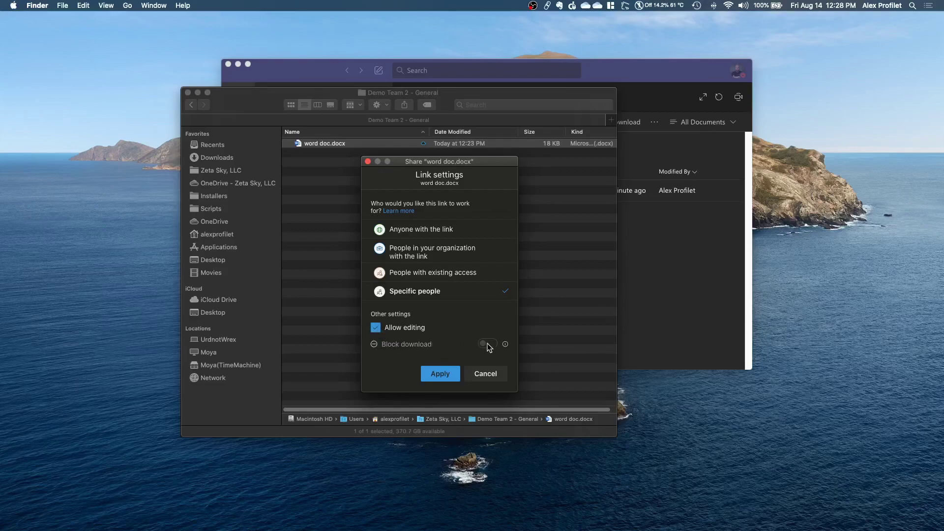
pyautogui.click(375, 329)
# - Keep downloads allowed and limit the link to People with existing access
pyautogui.click(499, 345)
pyautogui.click(503, 346)
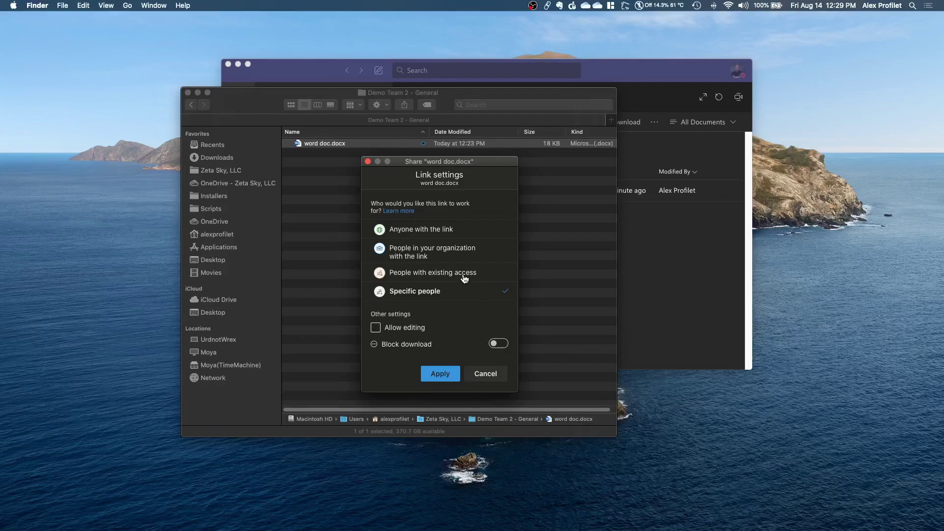
pyautogui.click(439, 278)
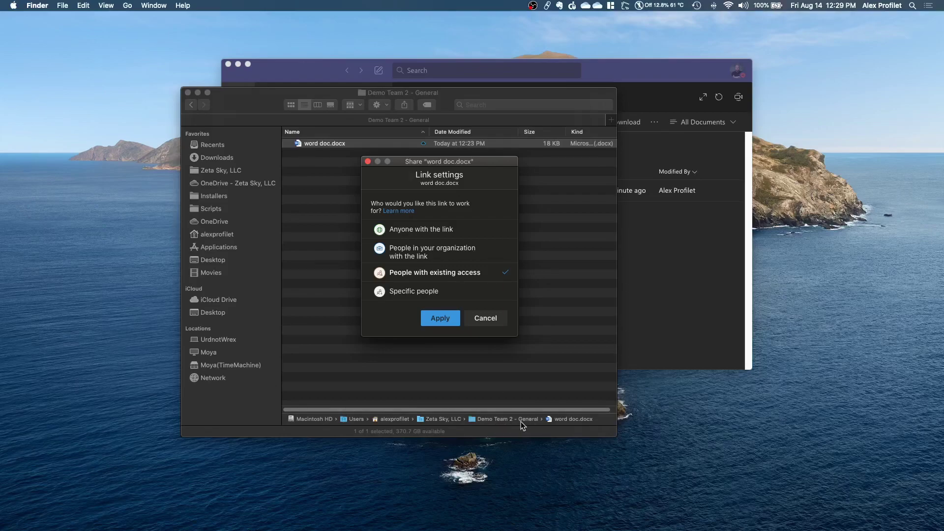
pyautogui.click(447, 317)
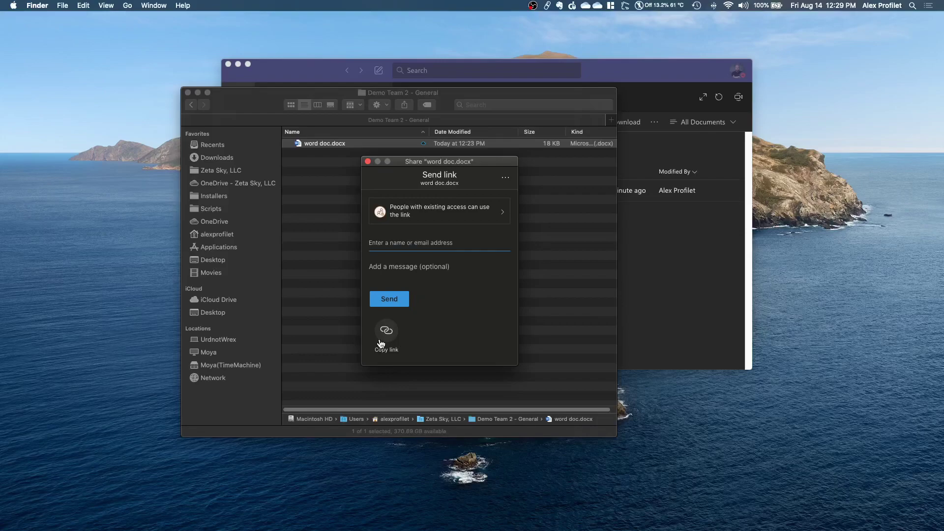
# - Switch the link audience from Specific people to People in your organization with the link
pyautogui.click(441, 219)
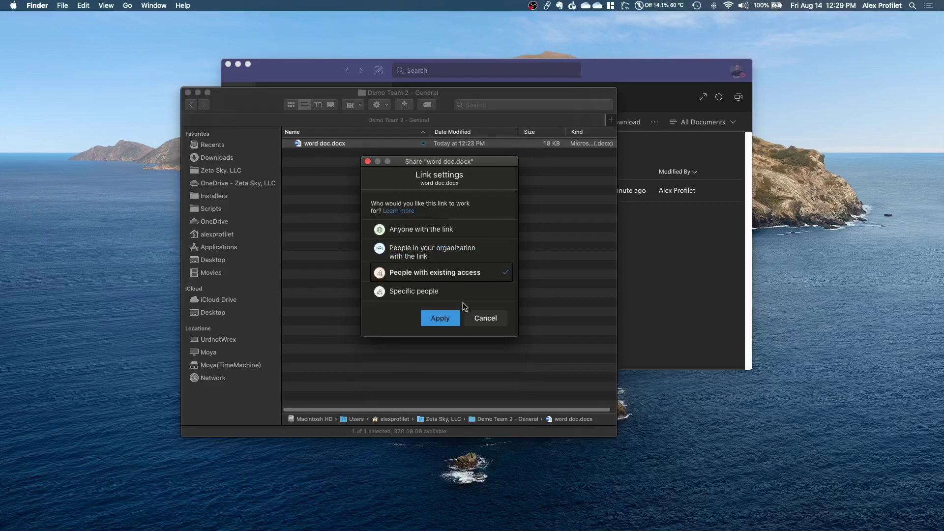
pyautogui.click(427, 295)
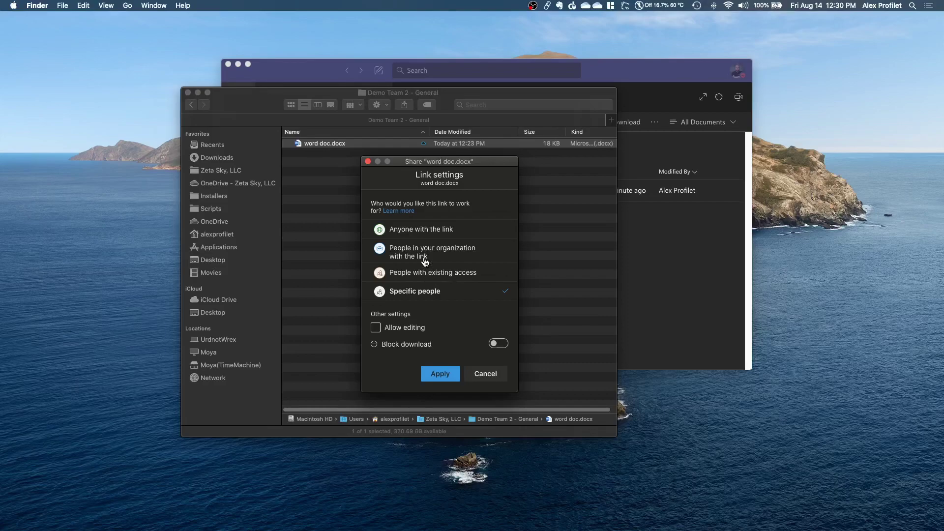
pyautogui.click(425, 259)
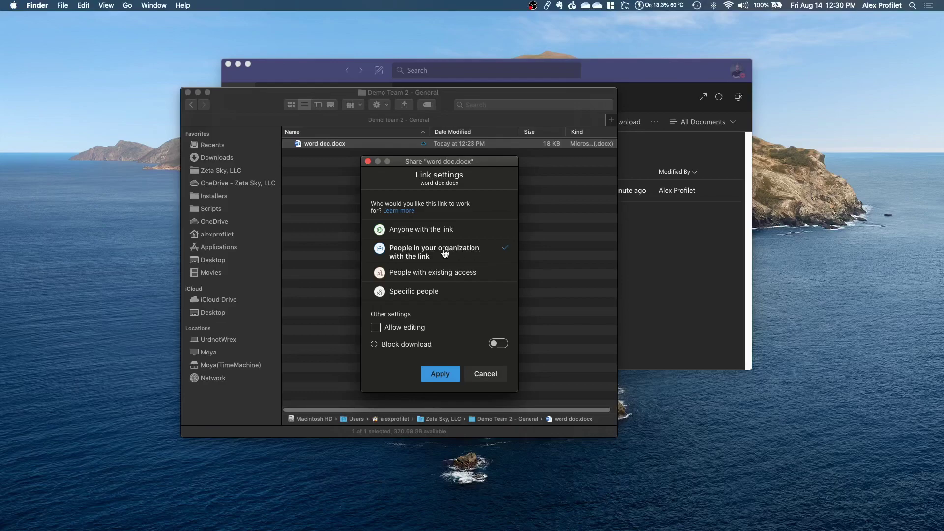
# - Choose Anyone with the link for word doc.docx, with Allow editing turned back off
pyautogui.click(381, 328)
pyautogui.click(459, 327)
pyautogui.click(419, 237)
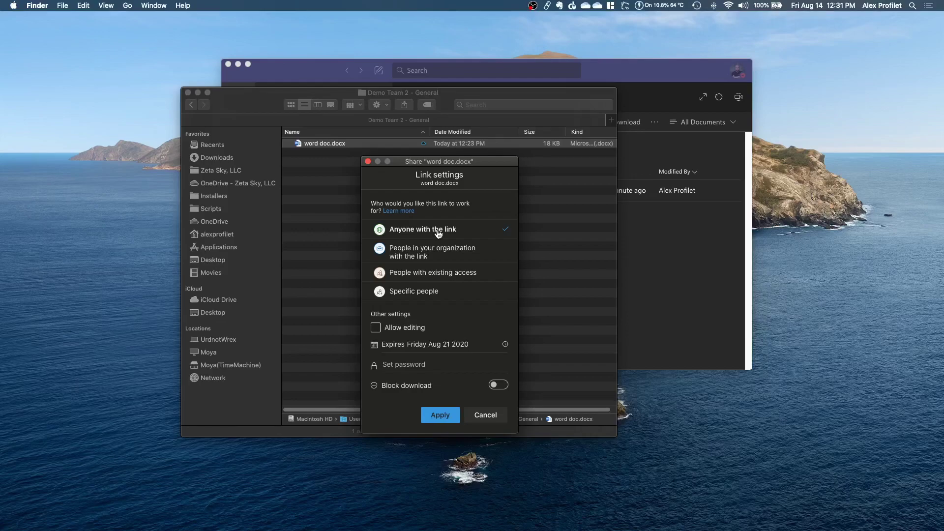
# - Change the link expiry from Aug 20 to Saturday Aug 15 2020, editing still off
pyautogui.click(375, 328)
pyautogui.click(376, 328)
pyautogui.click(452, 343)
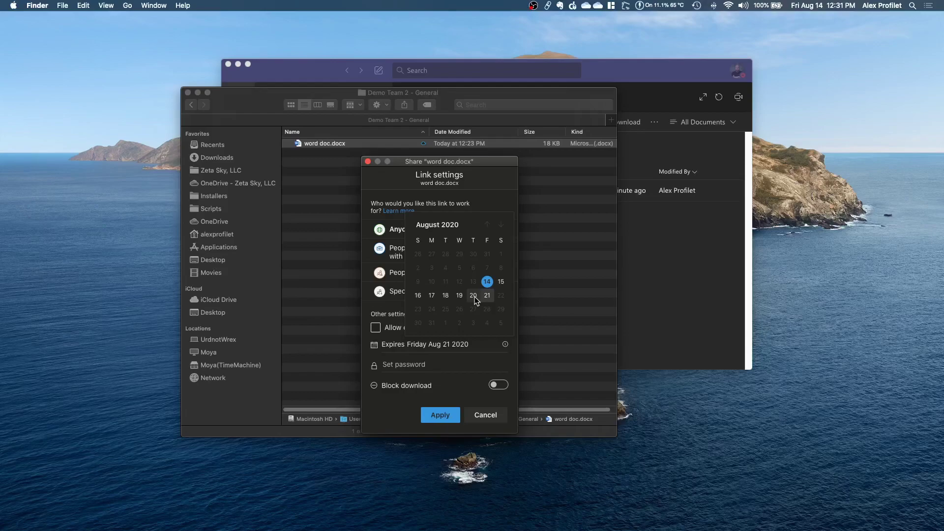
pyautogui.click(473, 296)
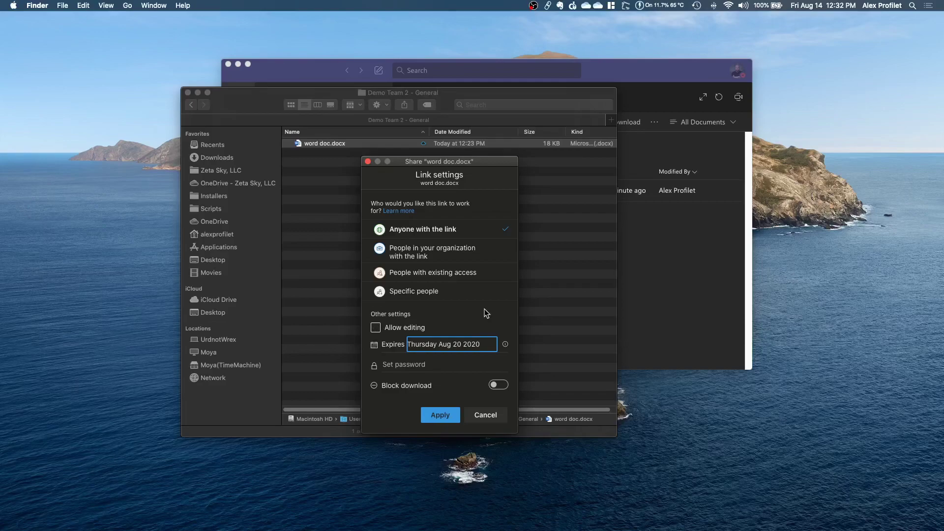
pyautogui.click(481, 350)
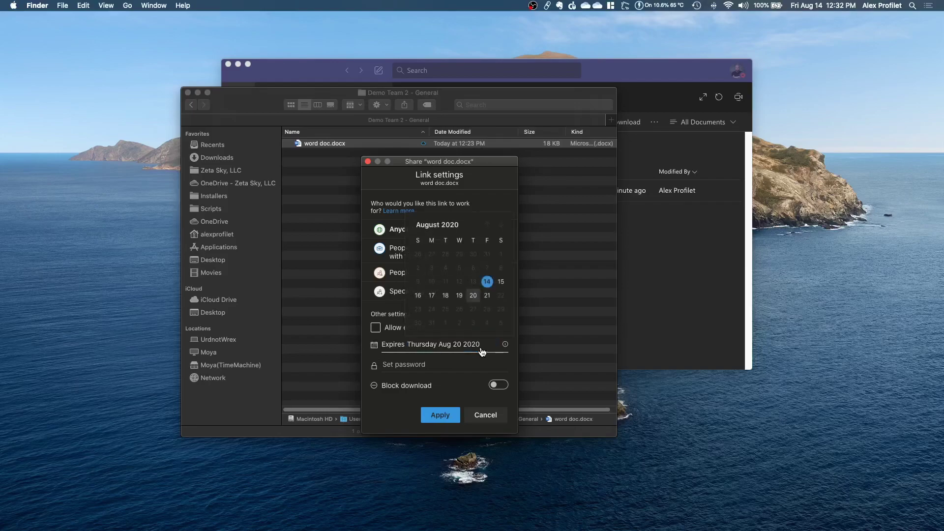
pyautogui.click(501, 282)
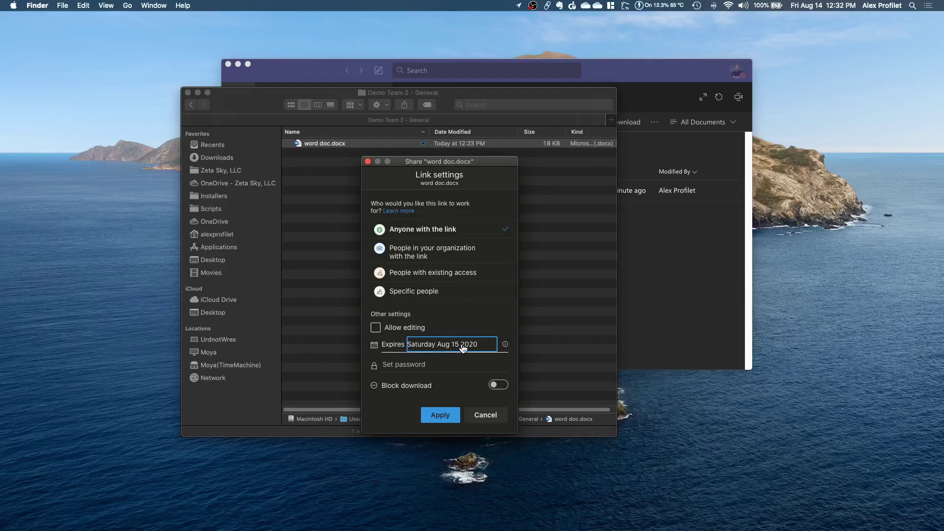
pyautogui.click(446, 363)
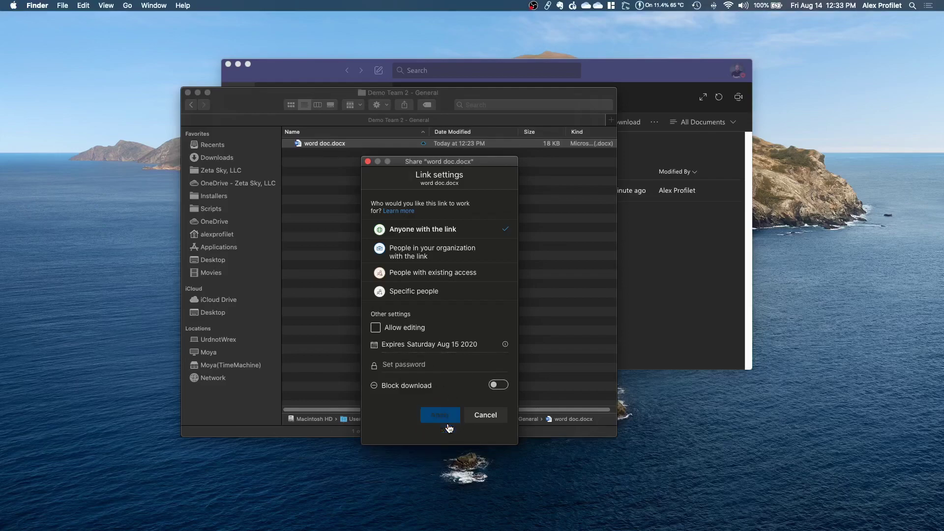
# - Apply Specific people, add an organization colleague as recipient, and type a second recipient's e-mail
pyautogui.click(432, 291)
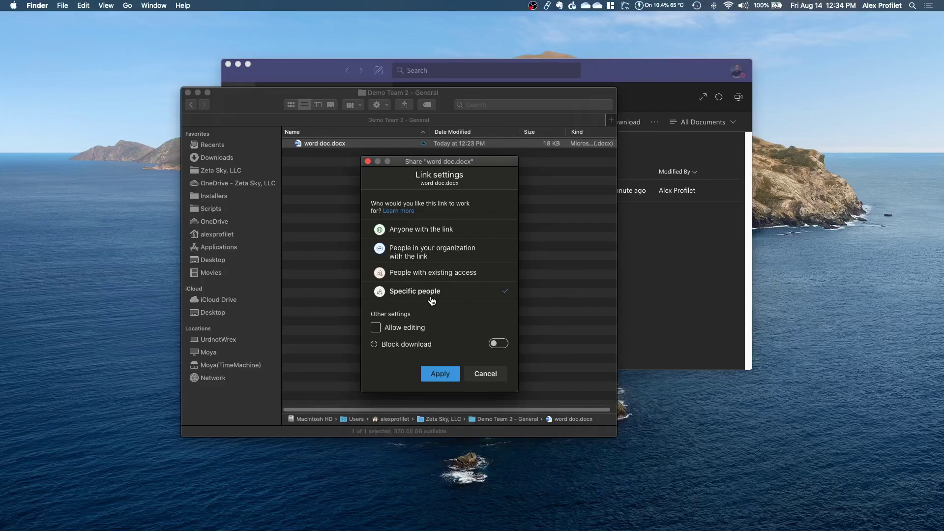
pyautogui.click(438, 374)
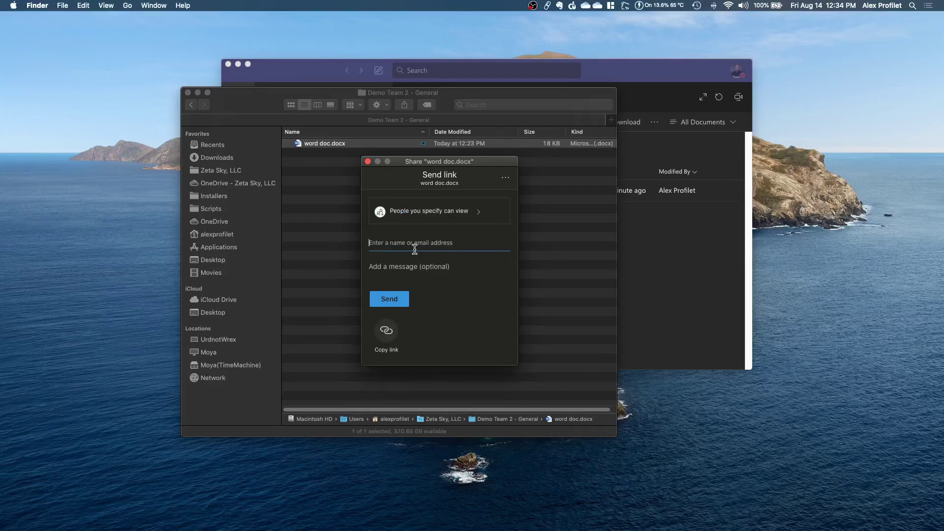
pyautogui.write('olivi')
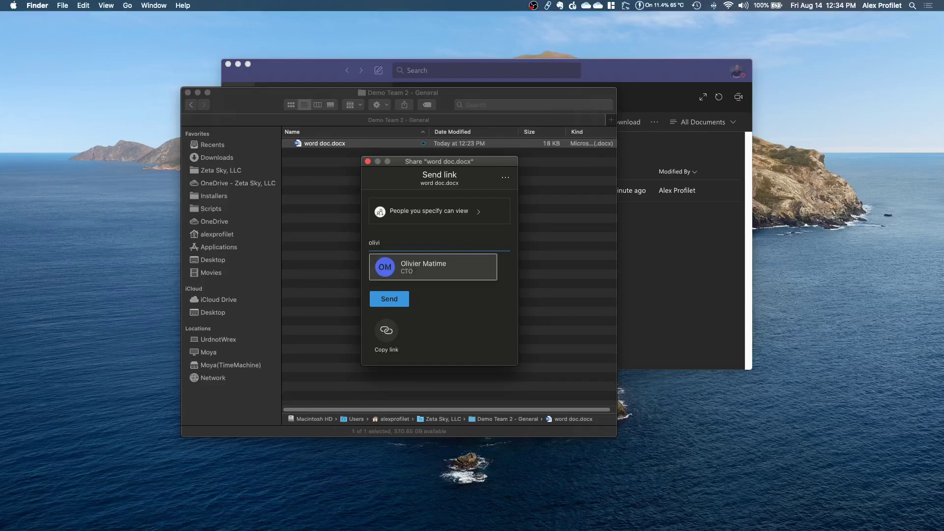
pyautogui.click(444, 267)
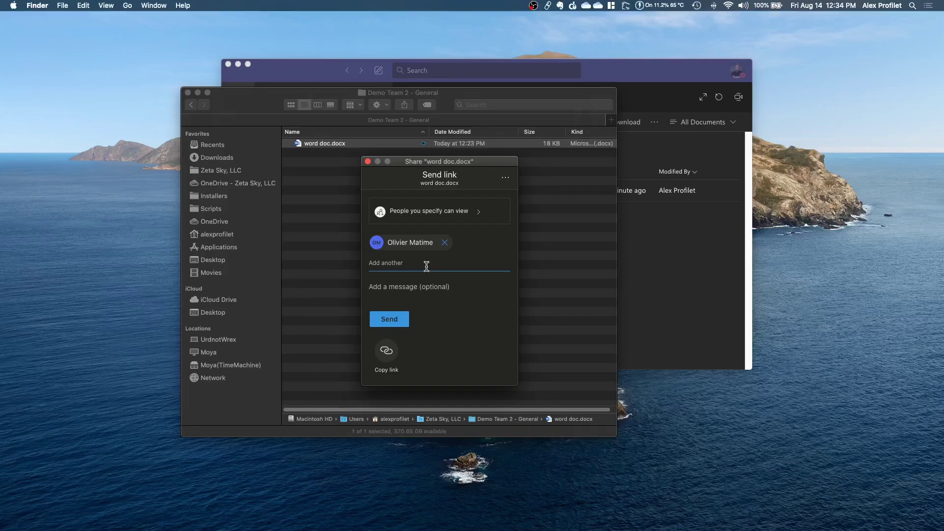
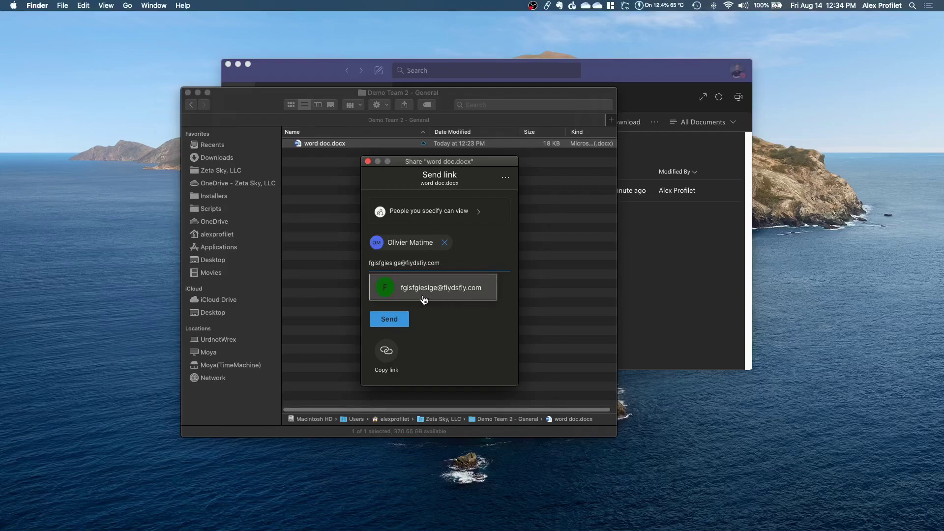
# - Add the typed external e-mail address as a second recipient and place the cursor in the message field
pyautogui.click(464, 296)
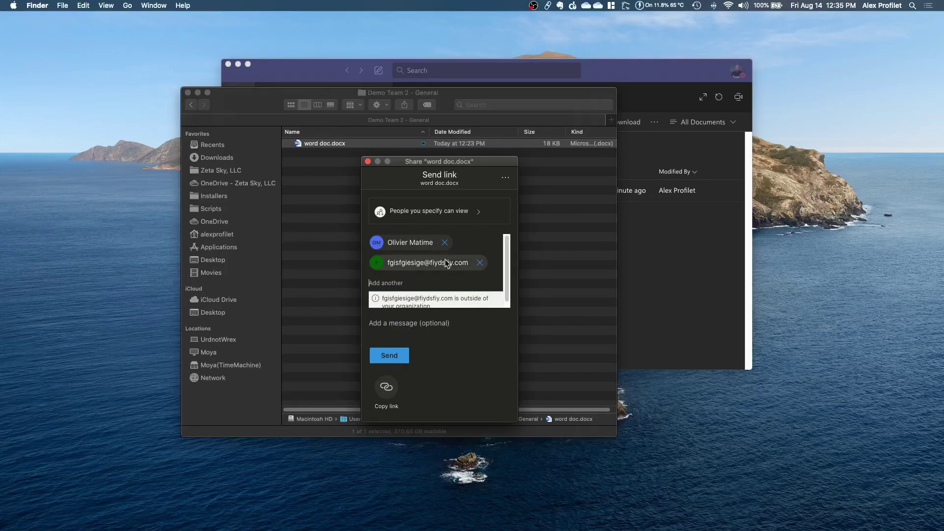
pyautogui.scroll(-1, 441, 280)
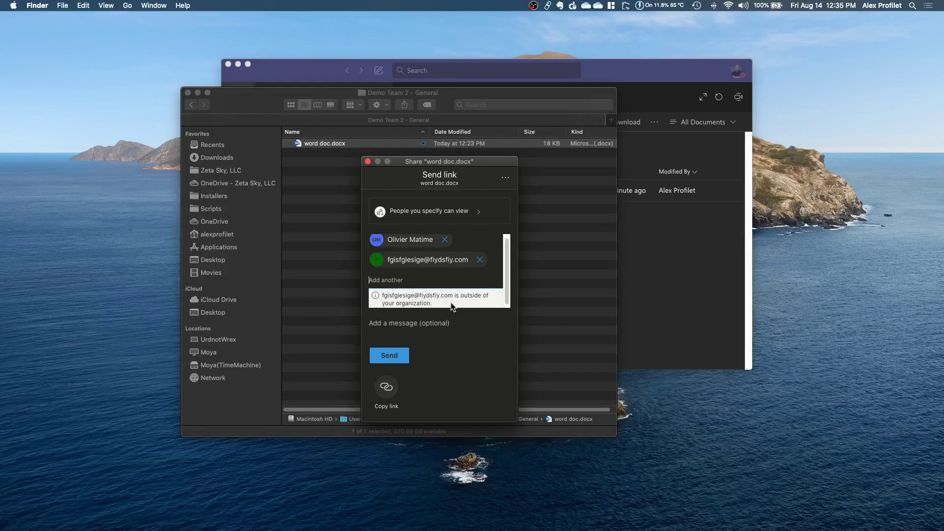
pyautogui.scroll(-1, 476, 273)
pyautogui.click(417, 327)
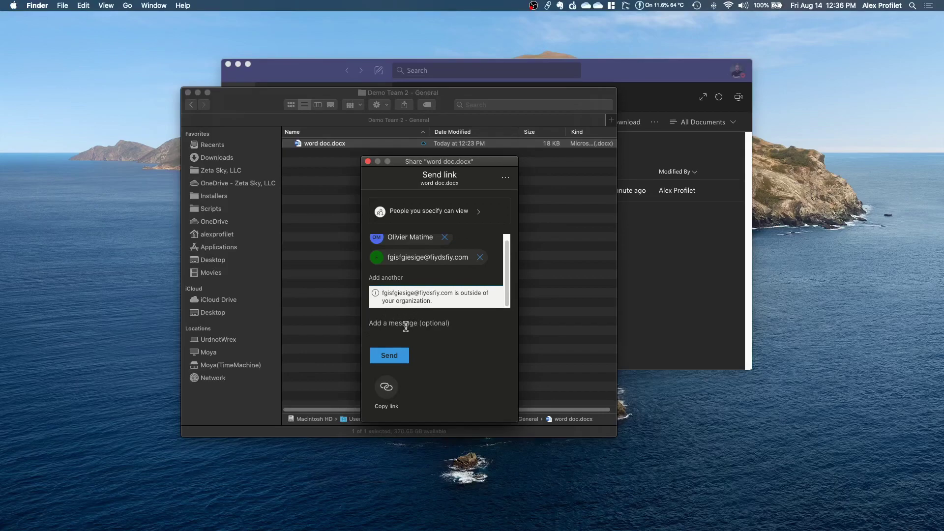
# - Generate a shareable link to word doc.docx instead of sending, and copy it to the clipboard
pyautogui.click(386, 386)
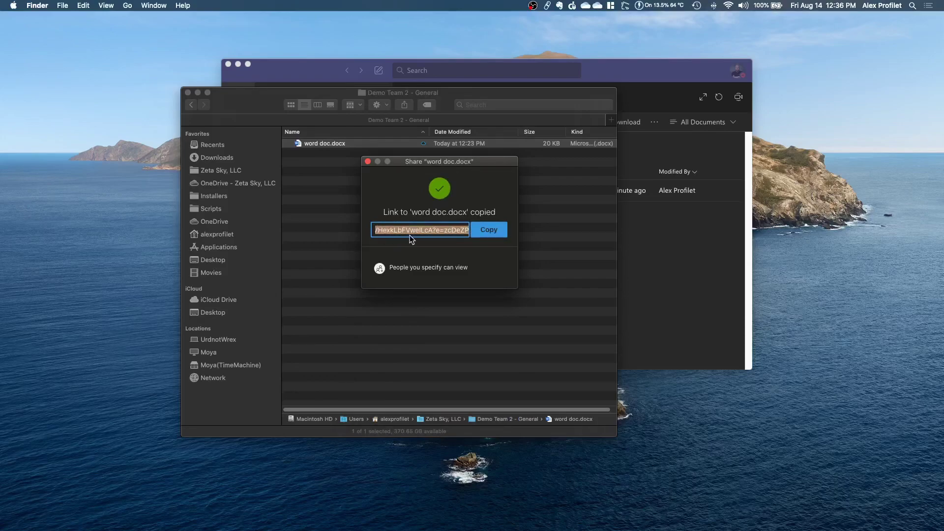
pyautogui.click(494, 232)
pyautogui.click(491, 235)
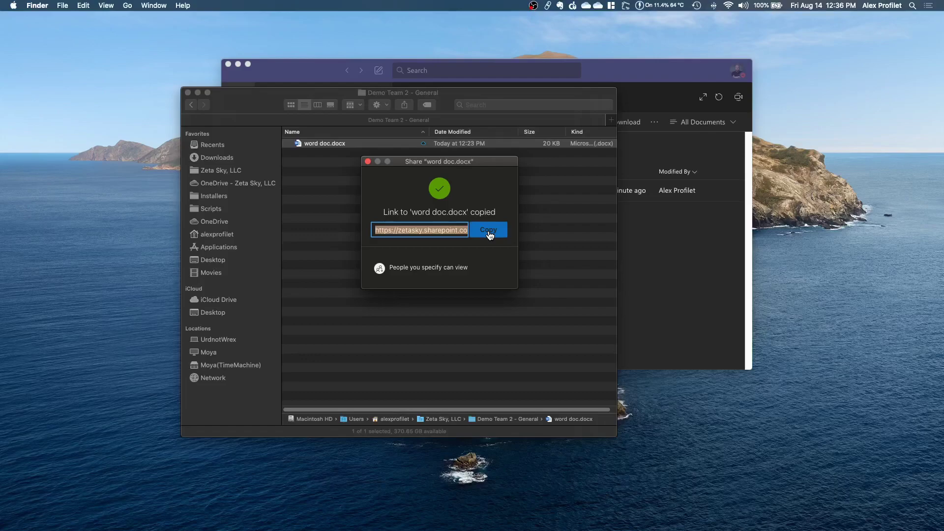
pyautogui.click(489, 234)
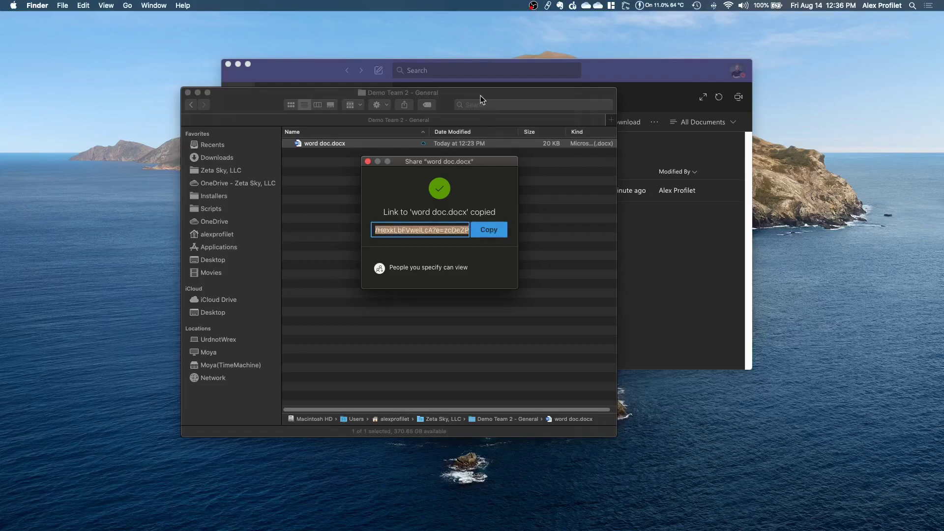
# - Paste the copied SharePoint link into Teams search to check it, then return to the Finder folder
pyautogui.click(462, 74)
pyautogui.click(464, 70)
pyautogui.press('super+v')
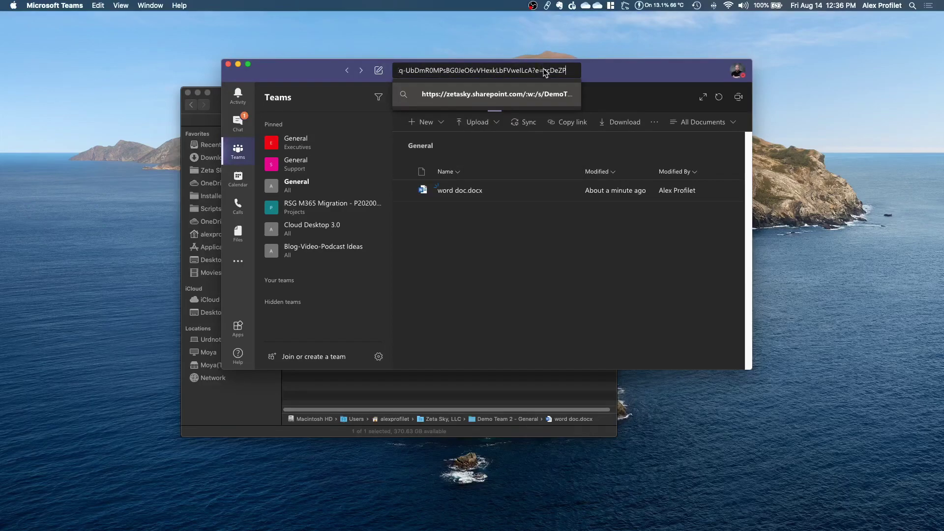
pyautogui.moveTo(532, 70); pyautogui.dragTo(300, 66)
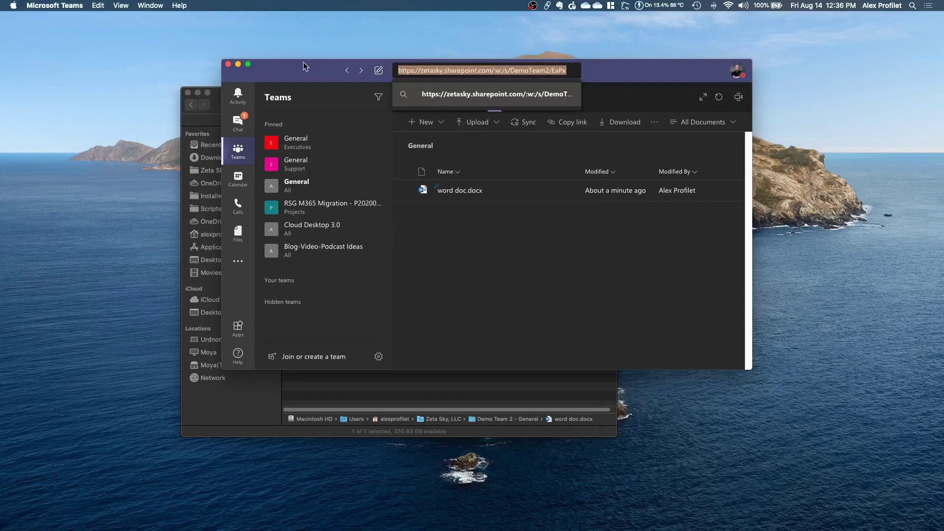
pyautogui.click(511, 71)
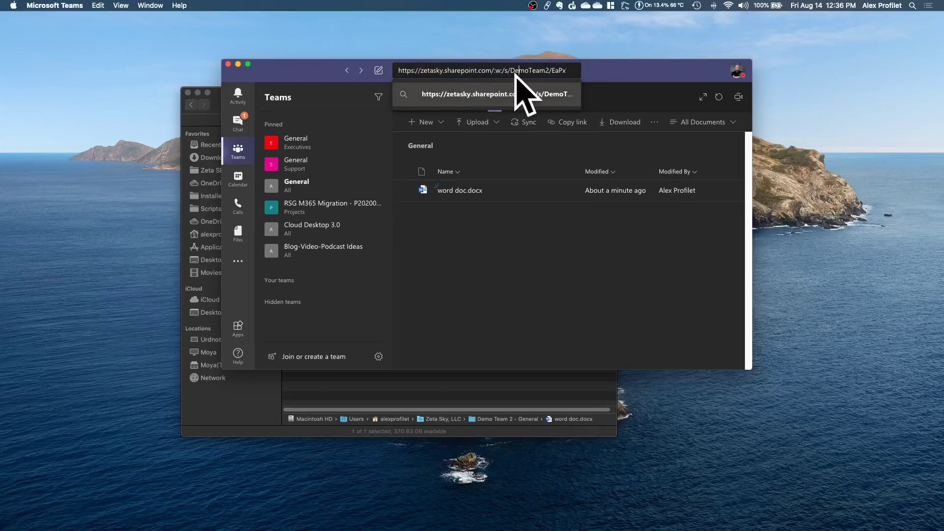
pyautogui.click(671, 78)
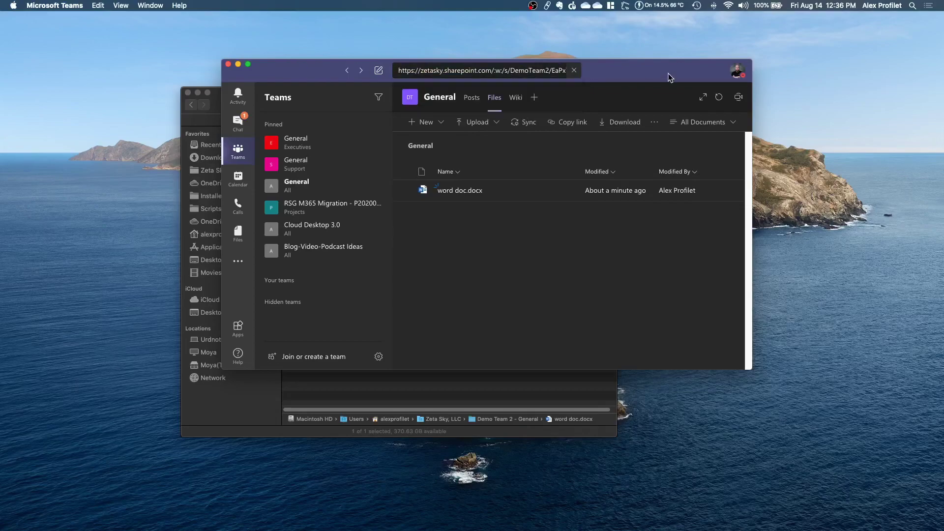
pyautogui.click(213, 114)
pyautogui.click(416, 217)
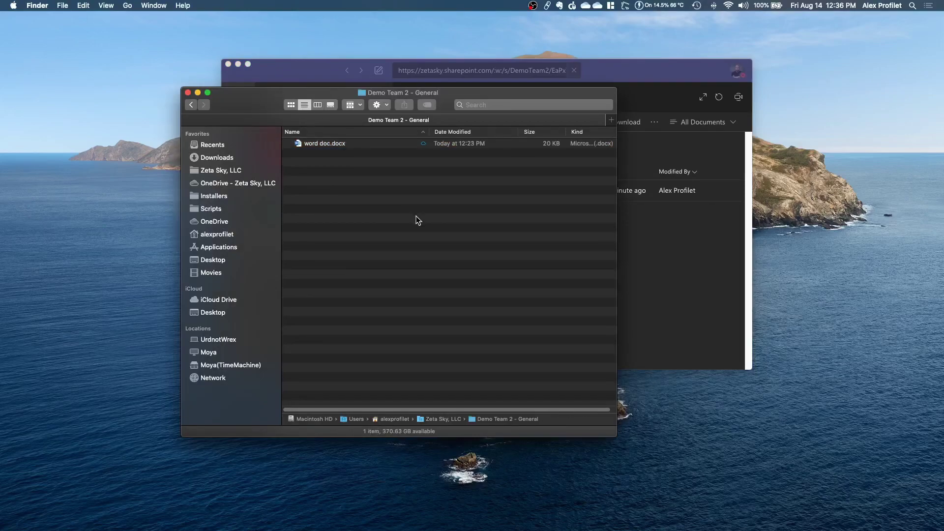